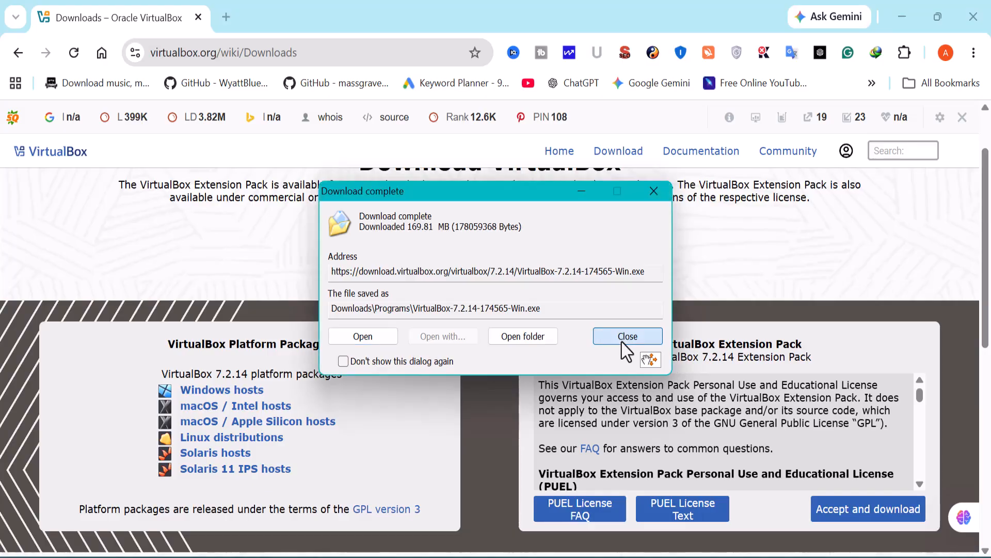
Step: Dismiss the Download complete notice once the VirtualBox-7.2.14-174565-Win.exe installer finishes
left_click(622, 341)
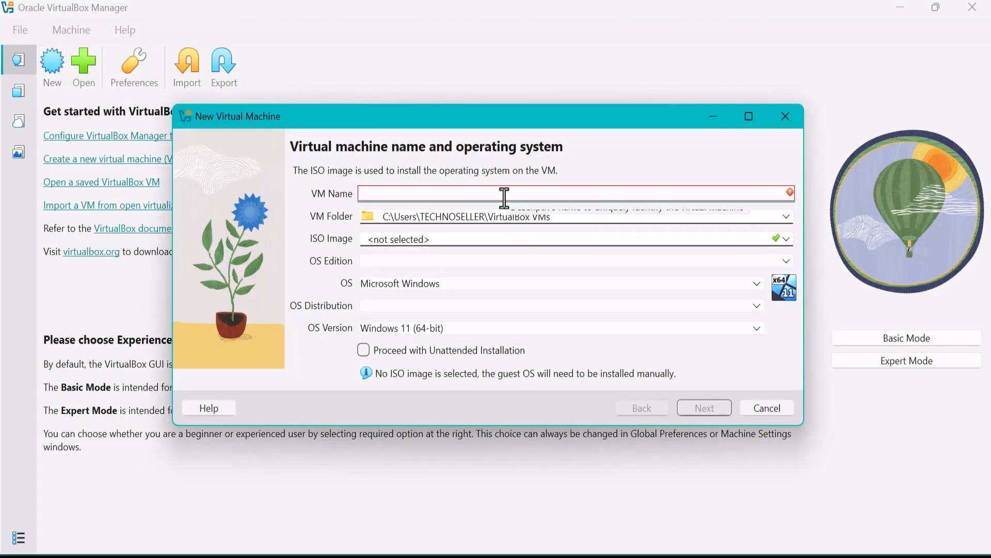
Step: Name the new VM Windows11 and attach the Win11_25H2_English_x64_v2.iso image
type("Windows11")
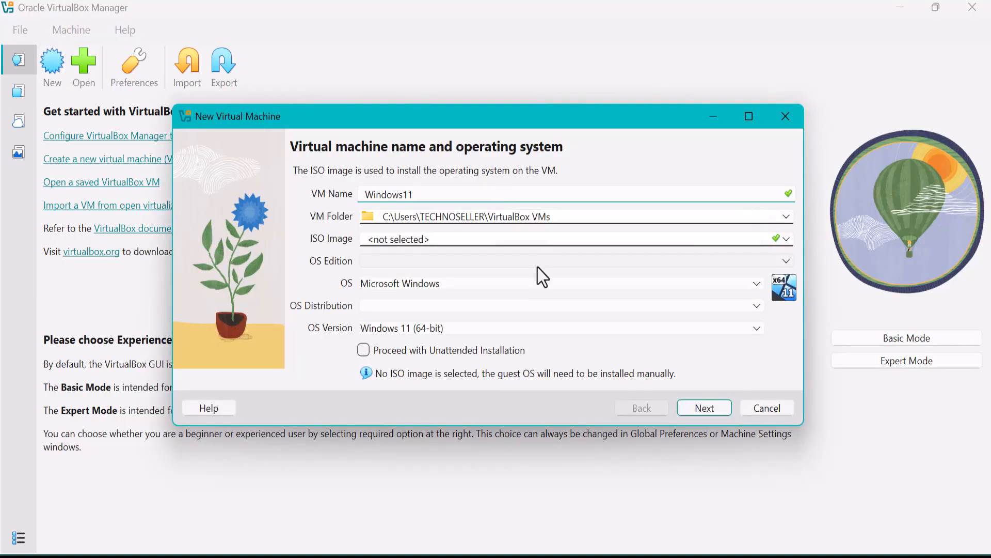
left_click(787, 239)
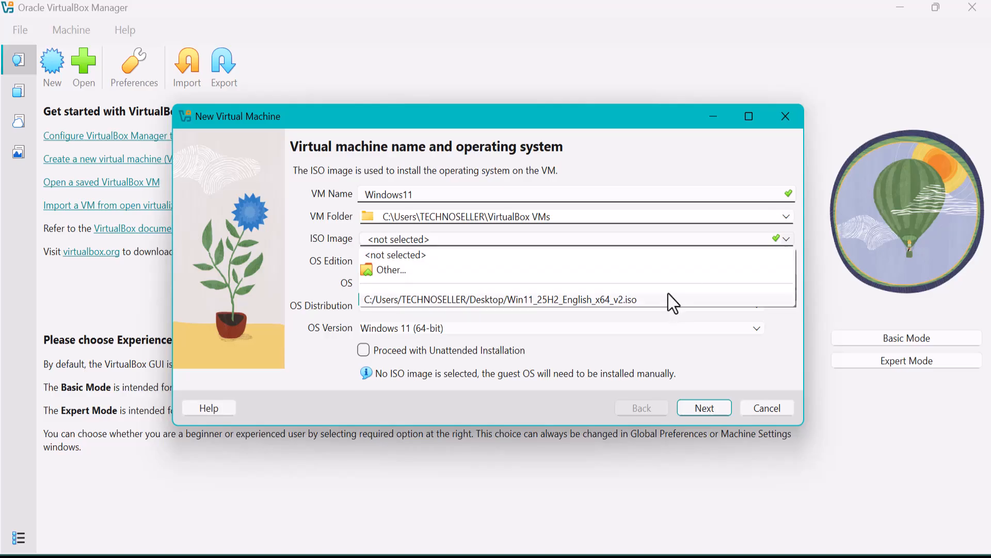
left_click(646, 271)
double_click(420, 315)
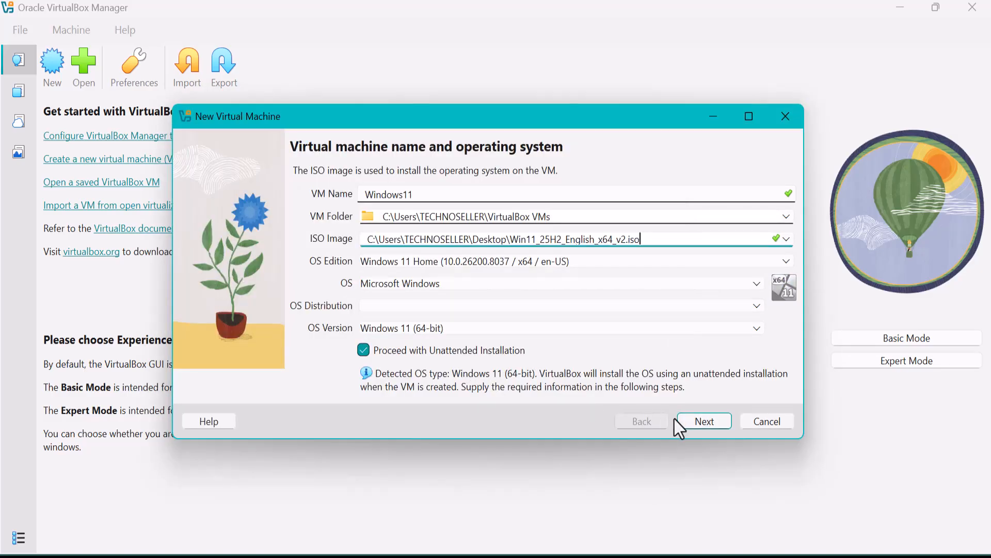
left_click(711, 423)
Step: Replace the default unattended-install user name with your own and set a confirmed password
left_click_drag(452, 216, 382, 216)
key("BackSpace")
type("azee")
key("Tab")
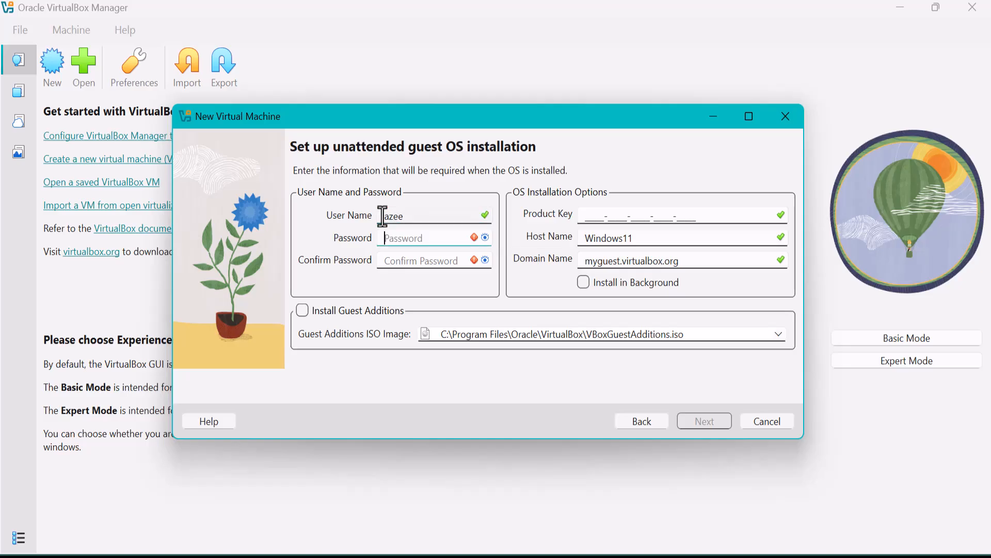
type("1234")
key("Tab")
type("1234")
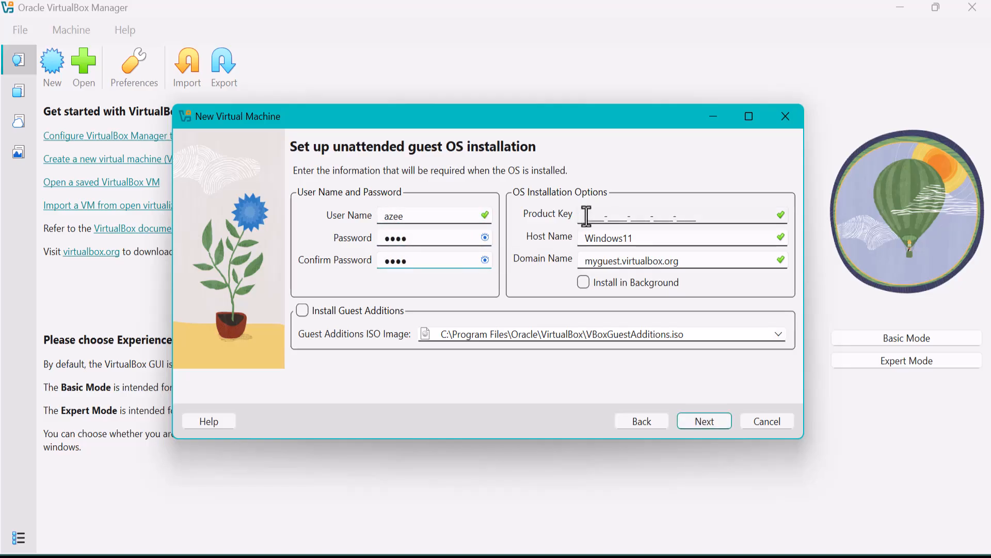
left_click(705, 422)
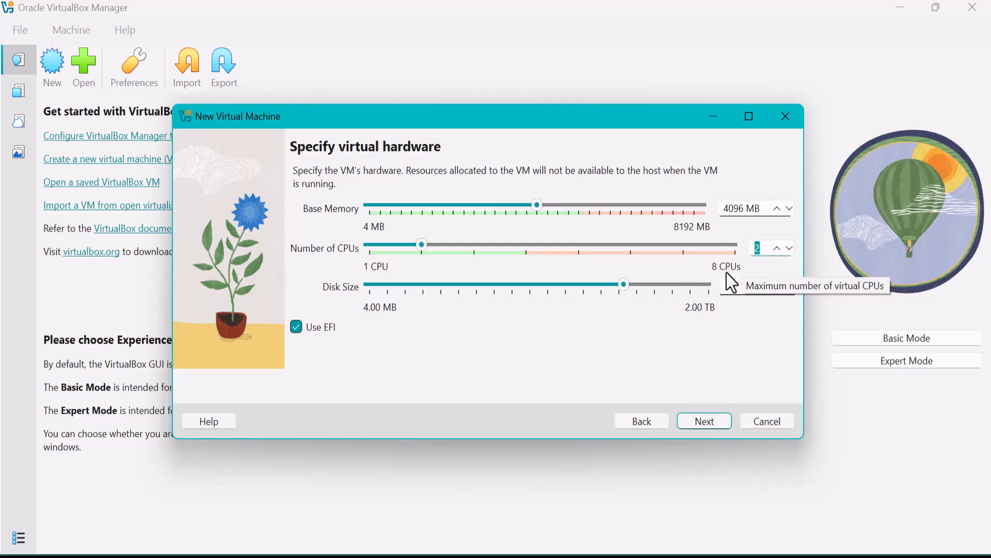
Step: Raise the CPU count to 4, then finish creating the Windows11 VM and start it
left_click(524, 247)
left_click(760, 287)
key("Return")
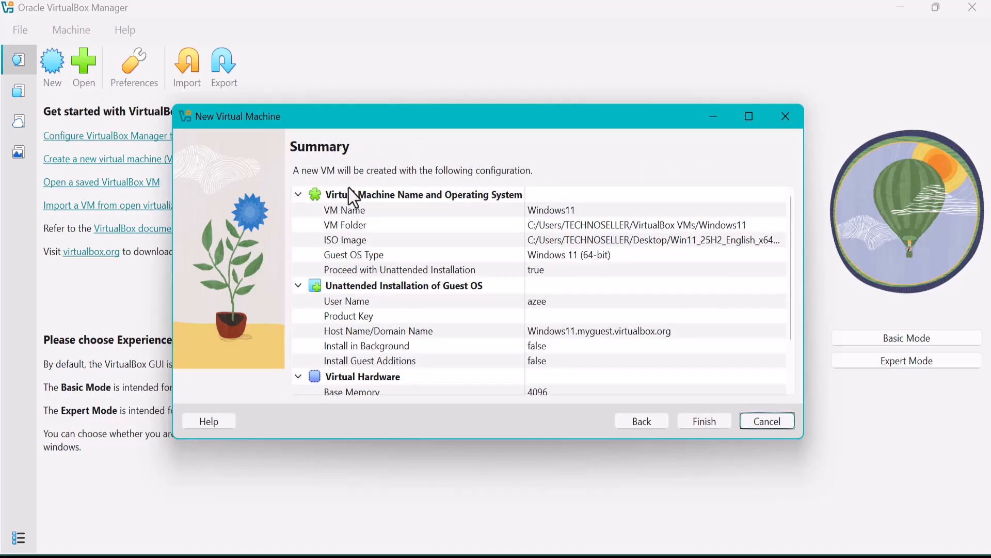
left_click(704, 421)
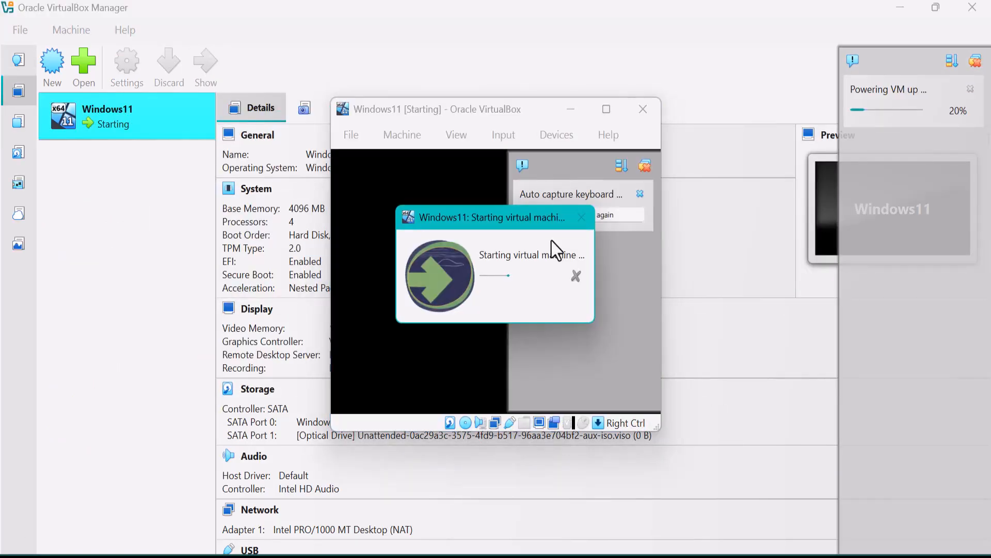
Step: Maximize the running Windows11 VM and switch it to Full-screen Mode from the View menu
left_click(612, 110)
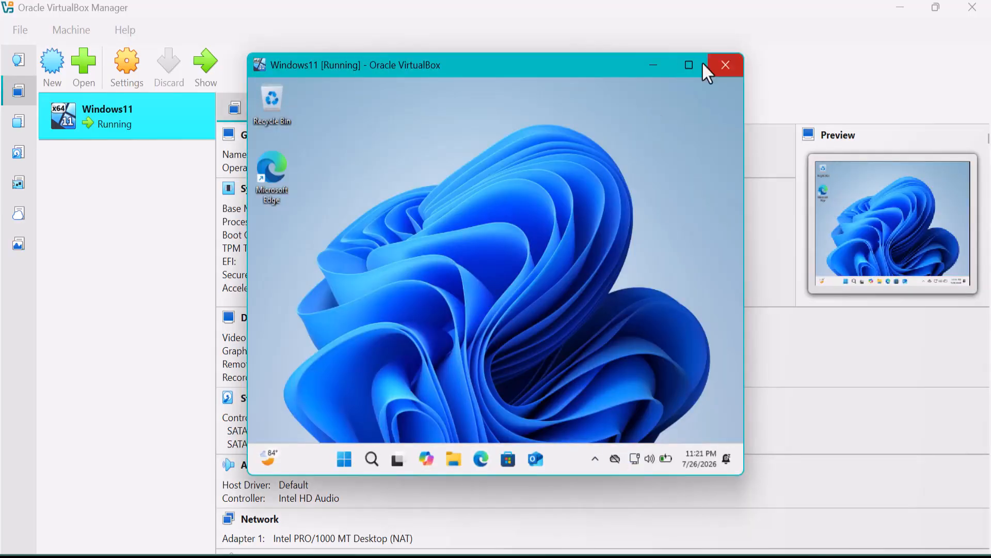
left_click(702, 62)
key("ctrl+Home")
mouse_move(537, 336)
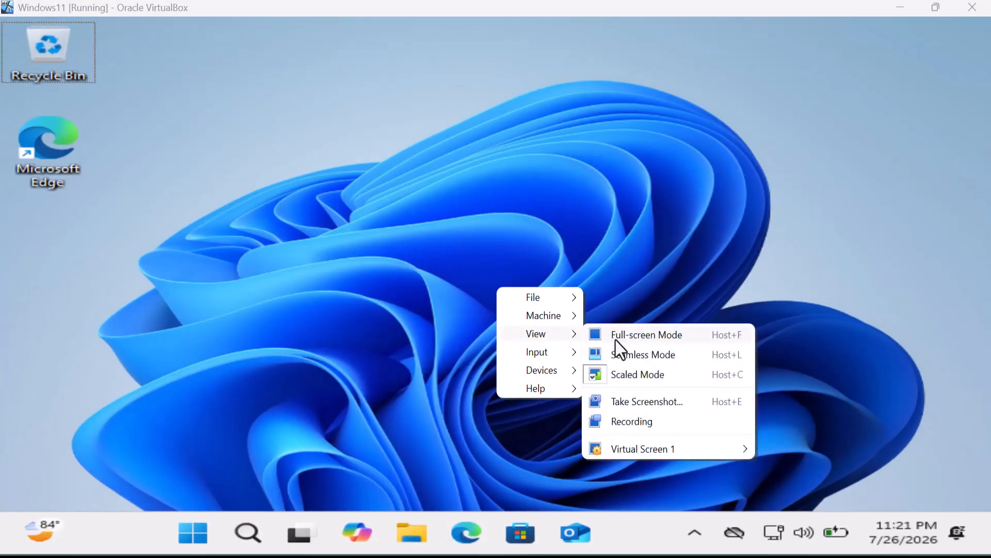
left_click(589, 333)
left_click(464, 361)
left_click(313, 551)
left_click(798, 149)
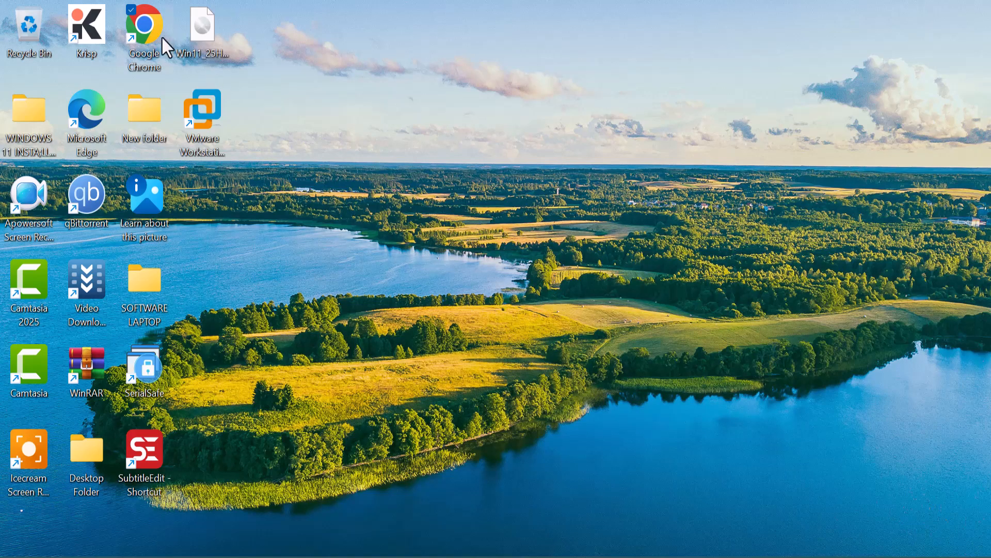
Step: In Chrome, search Google for 'download virtualbox' and open the virtualbox.org Downloads result
double_click(147, 42)
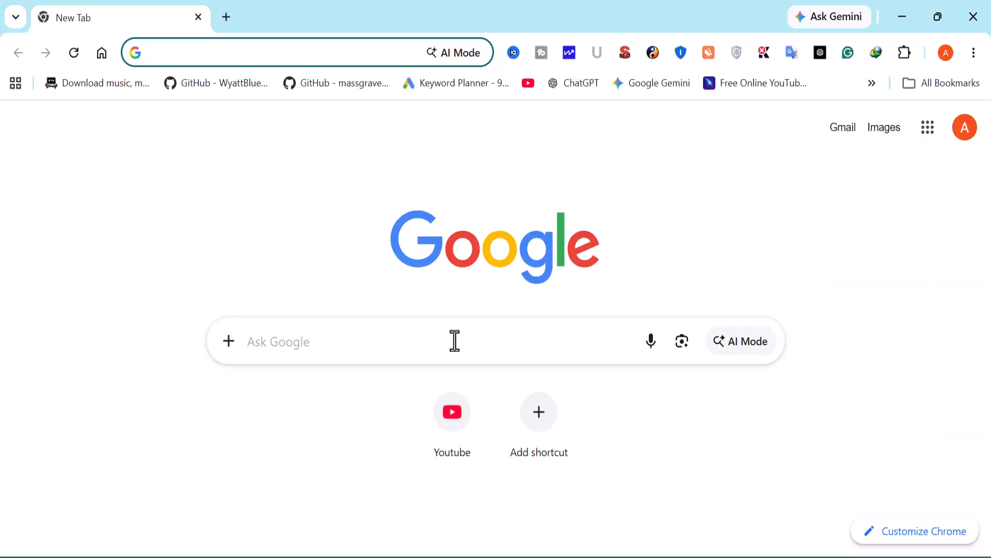
left_click(455, 341)
type("download virtualbox")
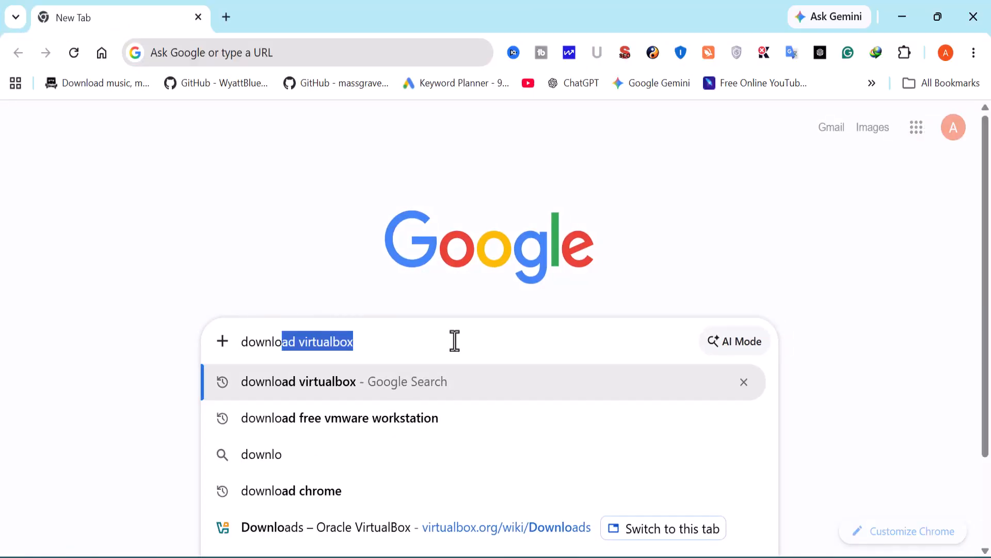
key("Return")
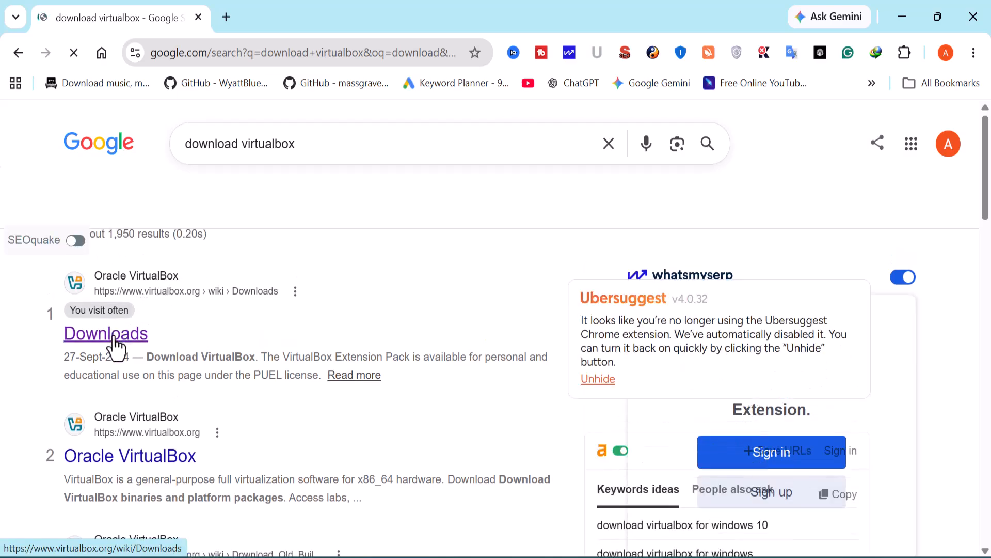
left_click(107, 338)
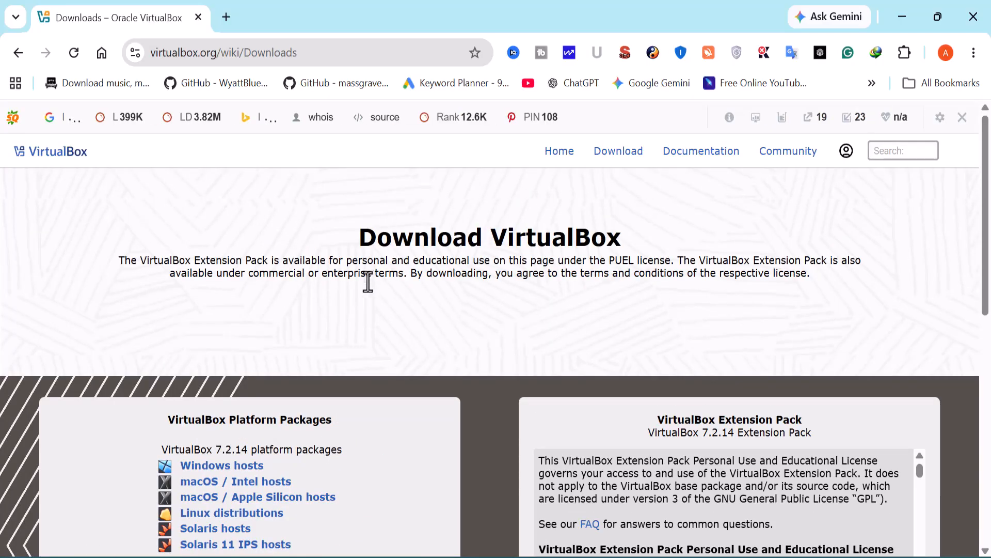
Step: Download the VirtualBox 7.2.14 Windows hosts installer from the Downloads page
scroll(290, 351, "down", 3)
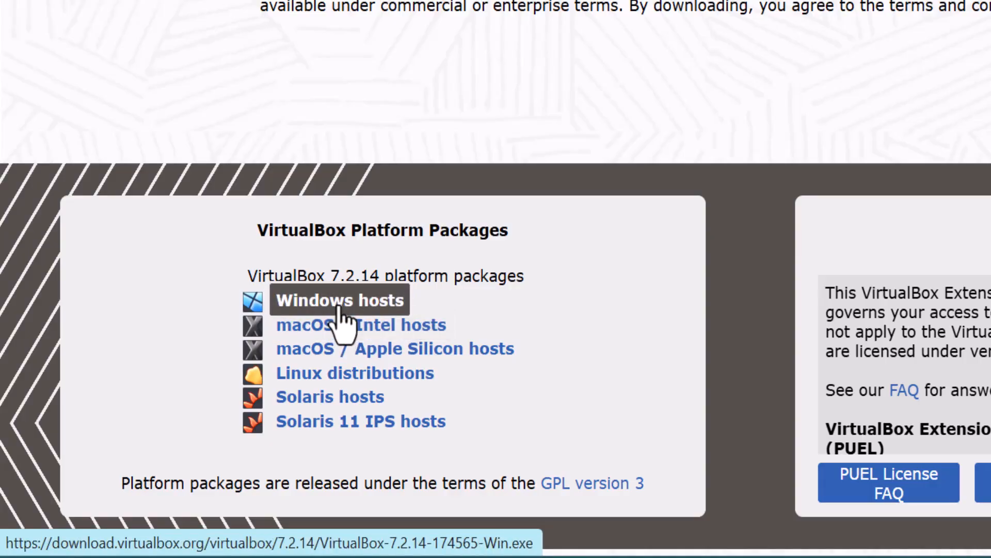
left_click(339, 307)
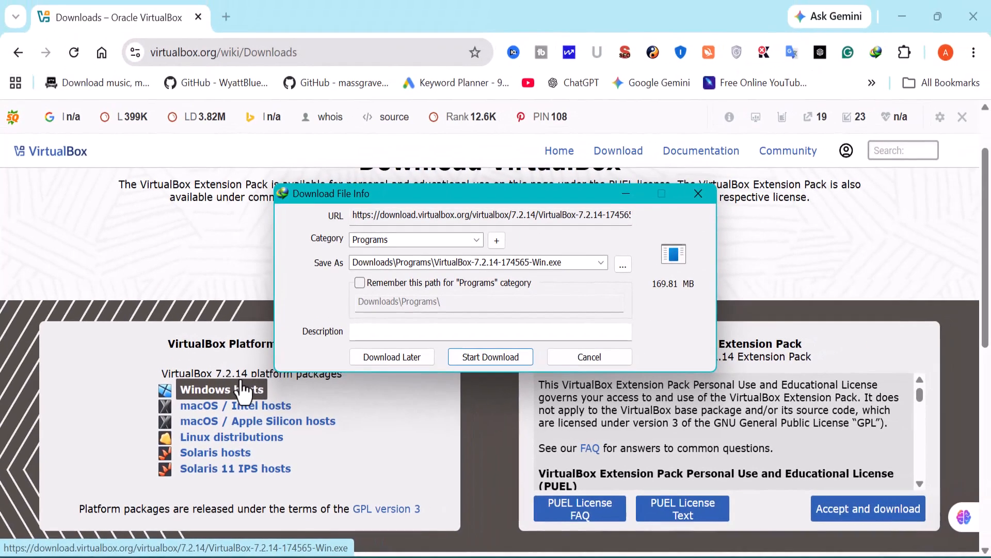
left_click(491, 357)
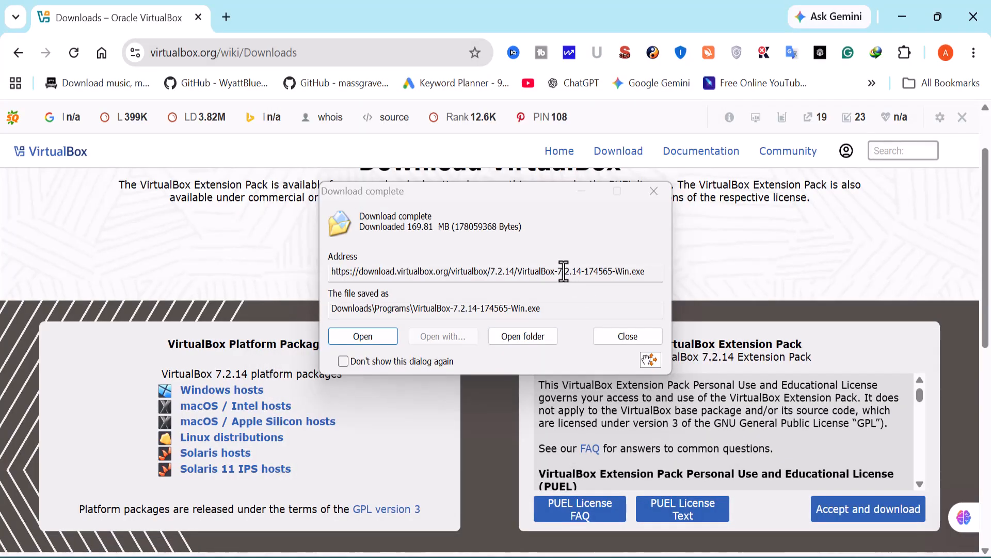
left_click(622, 342)
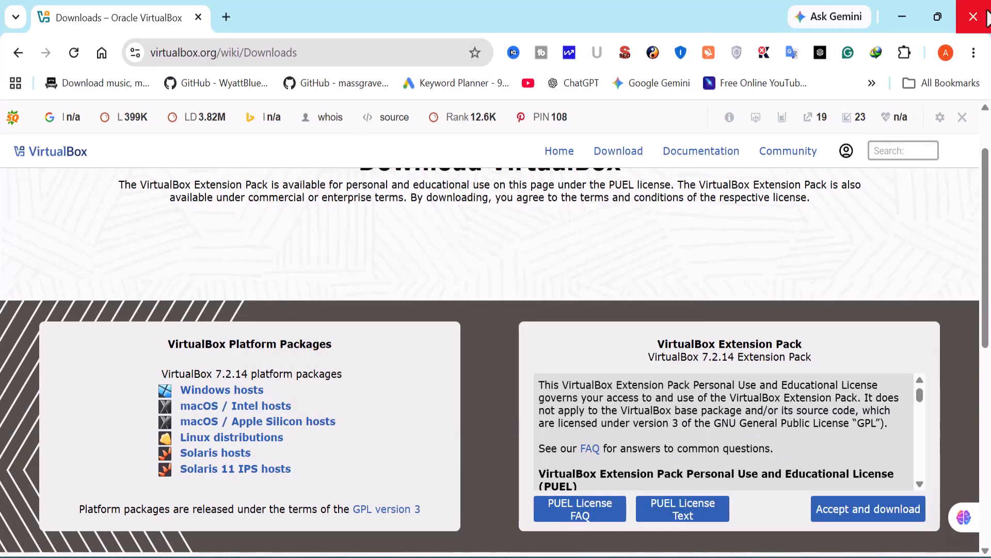
Step: Close Chrome and open the Programs folder inside Downloads in File Explorer
left_click(976, 21)
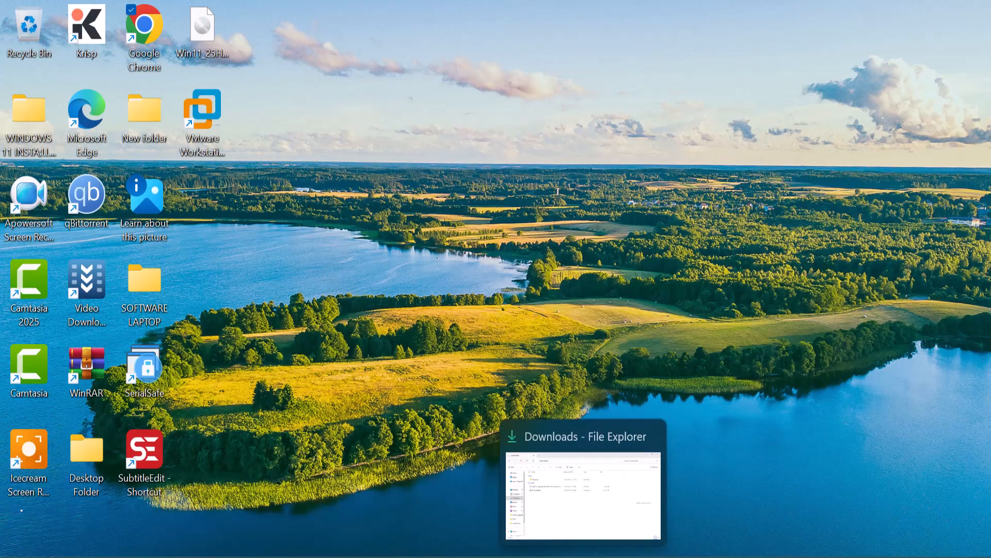
left_click(583, 555)
left_click(193, 176)
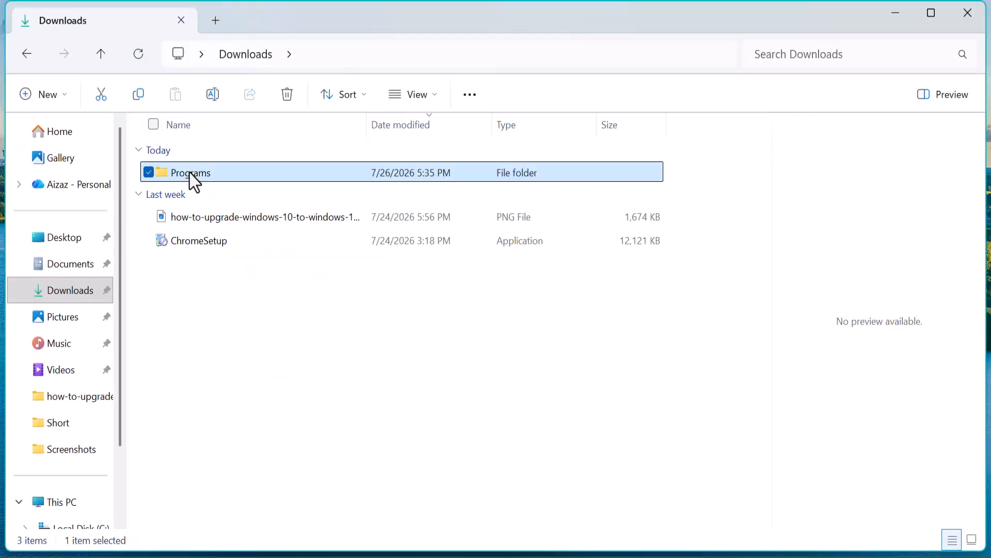
double_click(191, 173)
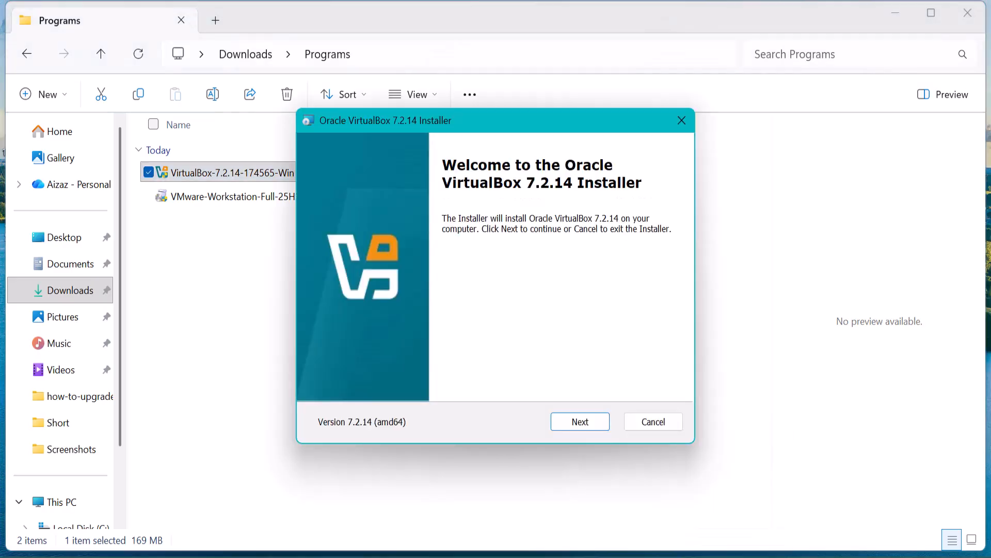
Step: Accept the license and default features, confirming the network-disconnect and Python dependency warnings
left_click(580, 422)
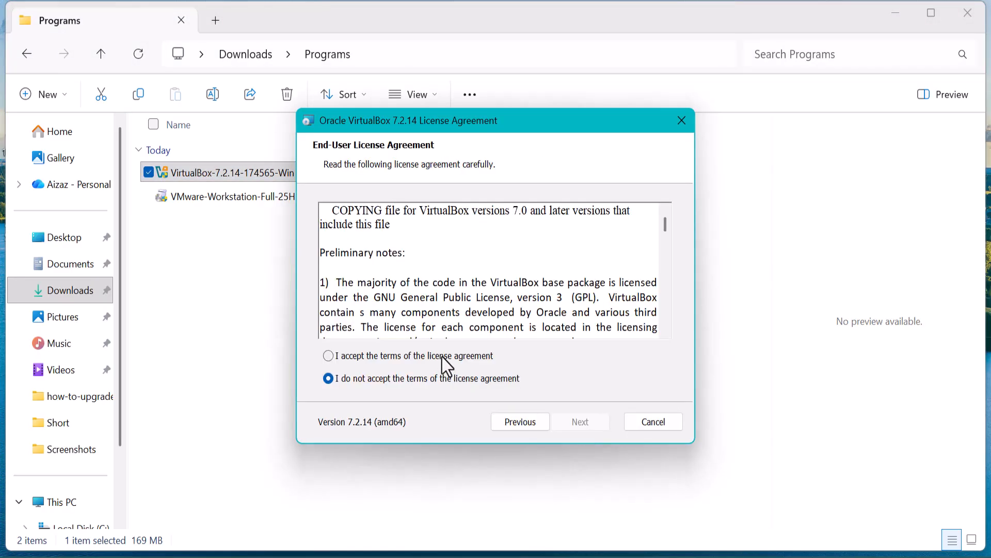
left_click(443, 357)
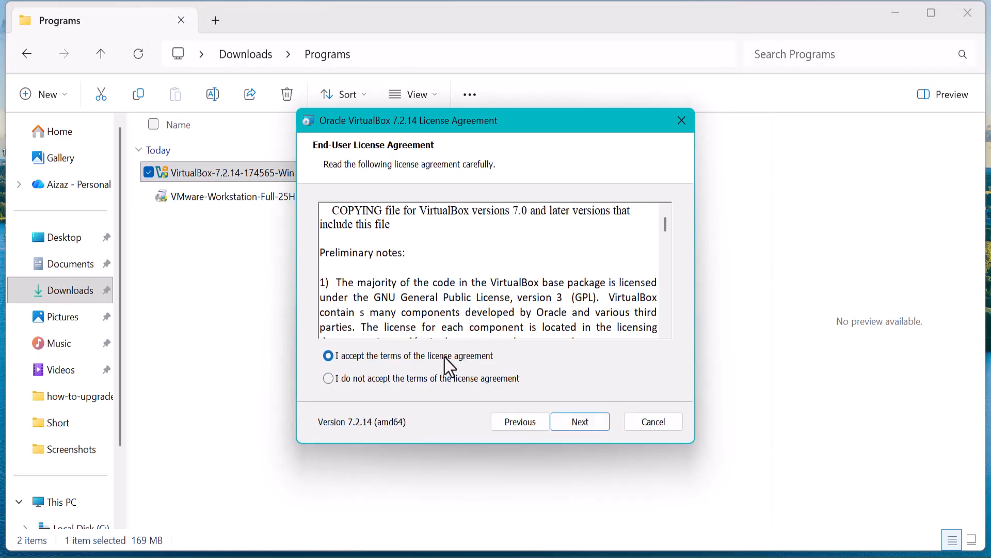
left_click(590, 425)
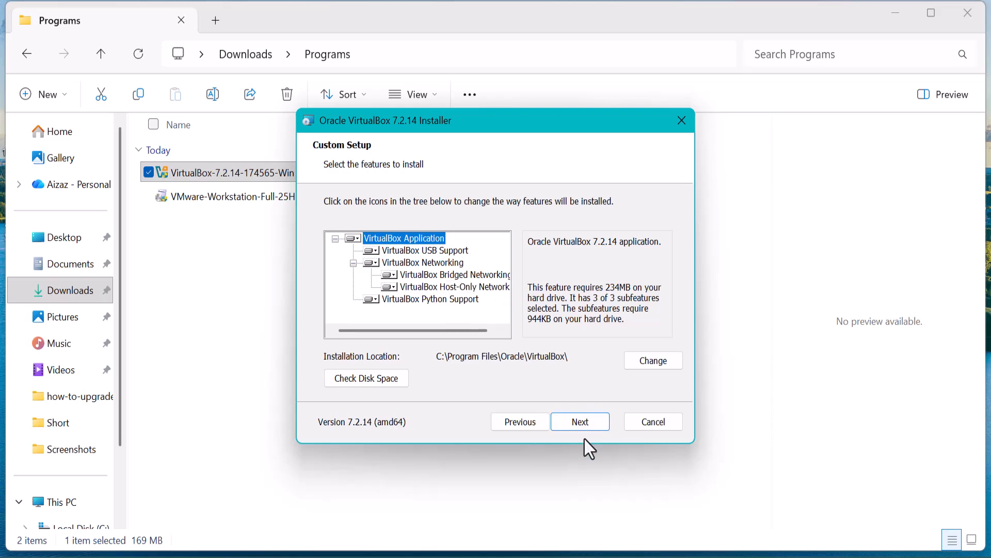
left_click(578, 422)
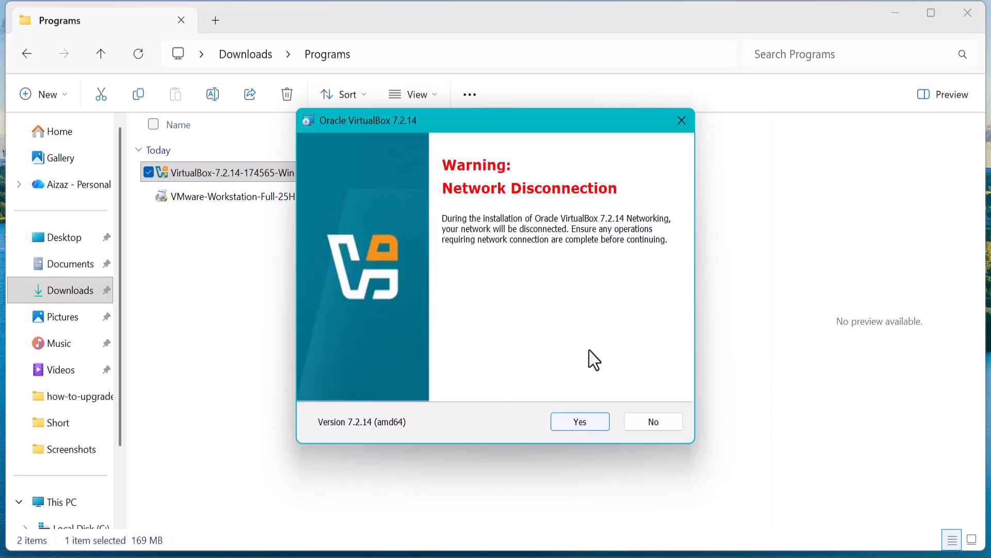
left_click(587, 423)
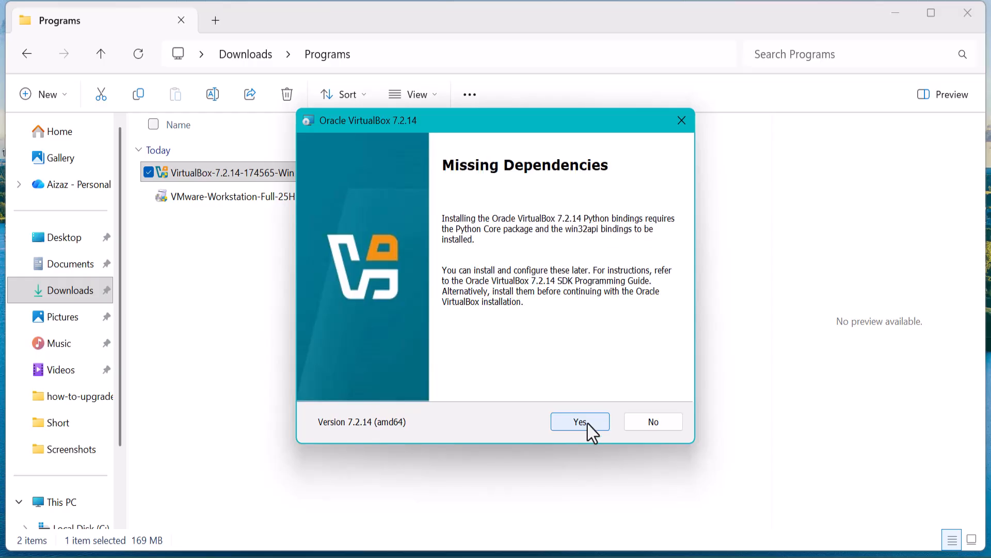
left_click(588, 423)
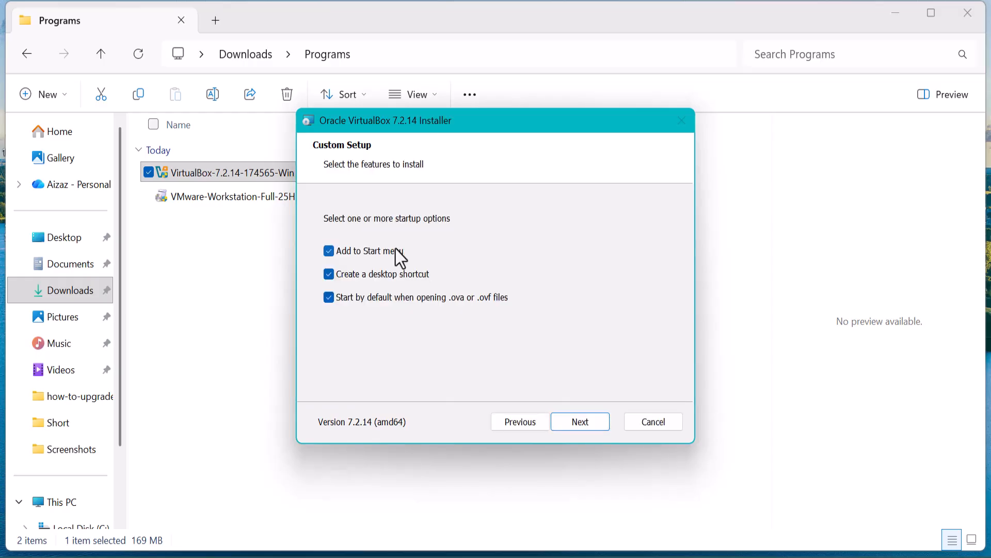
Step: Turn off Add to Start menu, install VirtualBox, finish, and close File Explorer
left_click(331, 255)
left_click(582, 425)
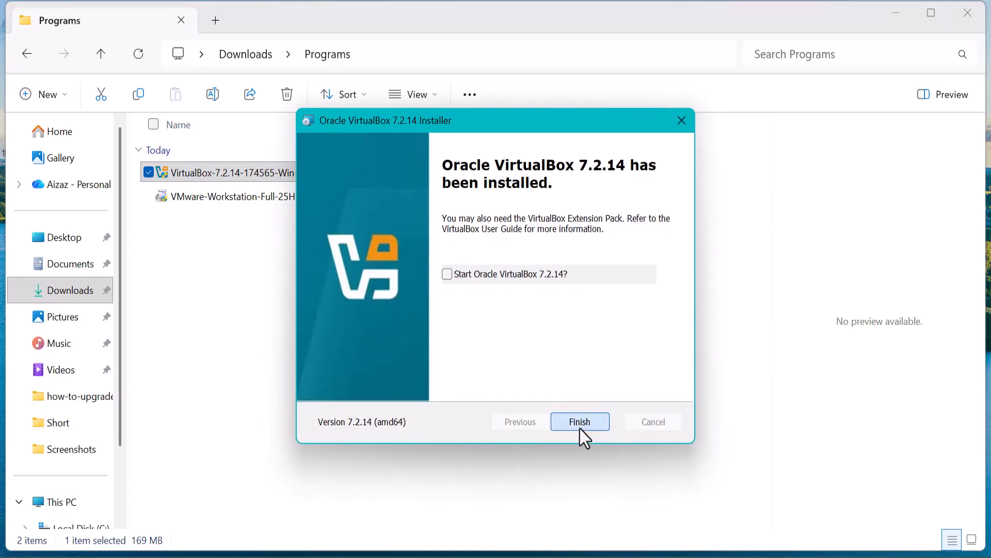
left_click(580, 427)
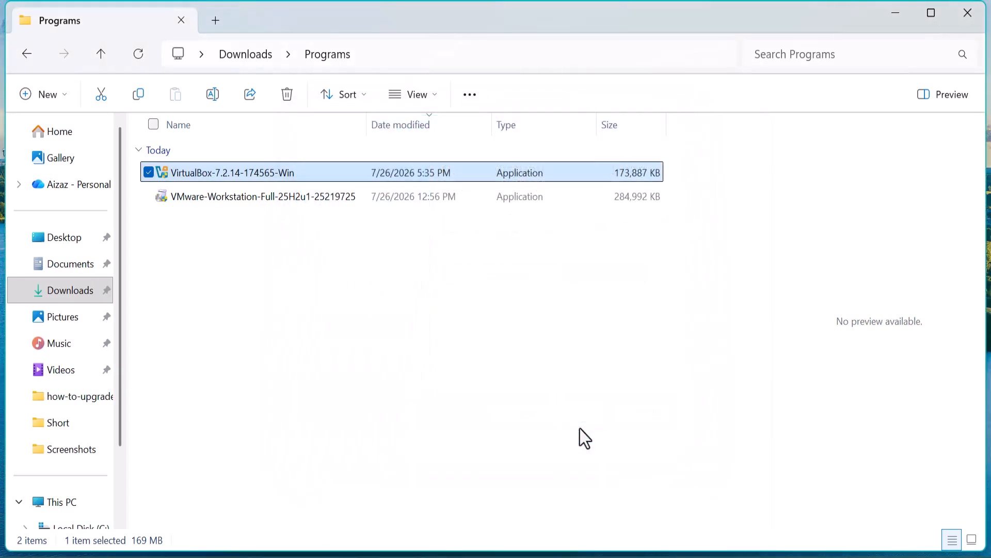
left_click(970, 20)
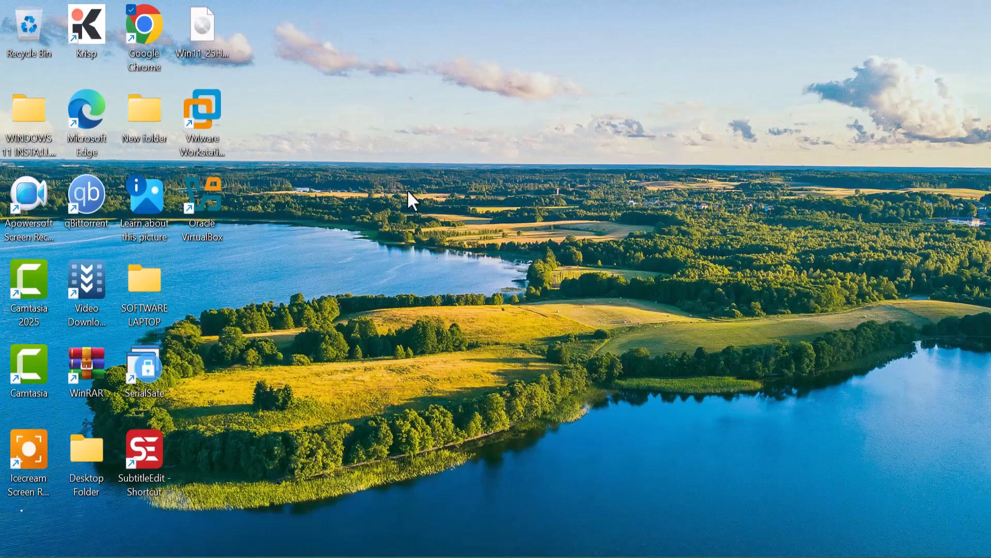
Step: Launch VirtualBox Manager from the Oracle VirtualBox desktop shortcut and choose New
left_click(218, 216)
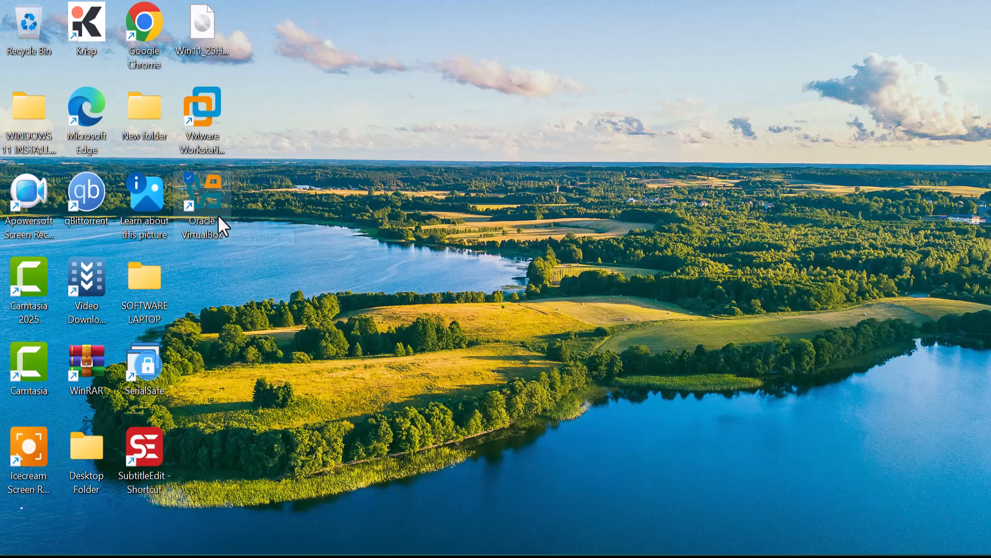
double_click(218, 214)
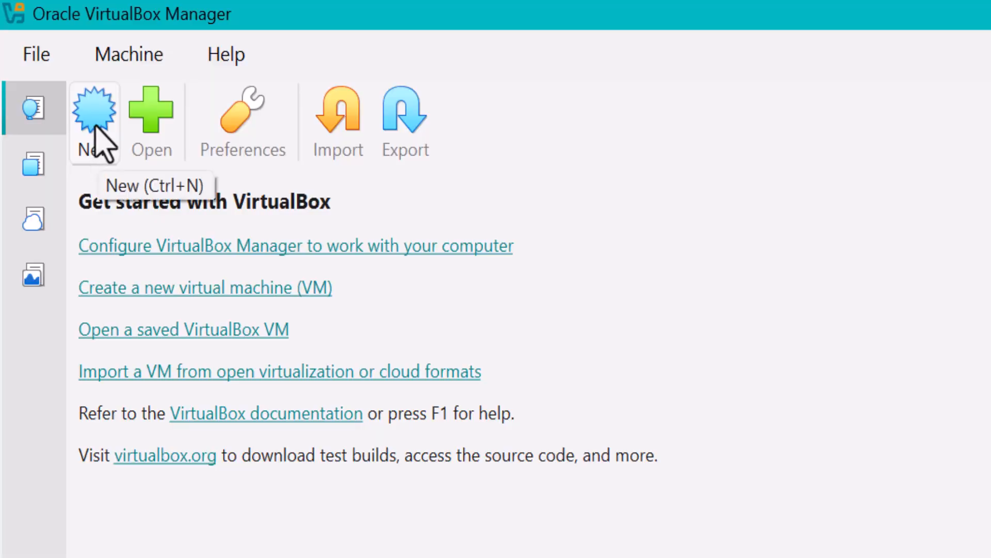
left_click(95, 138)
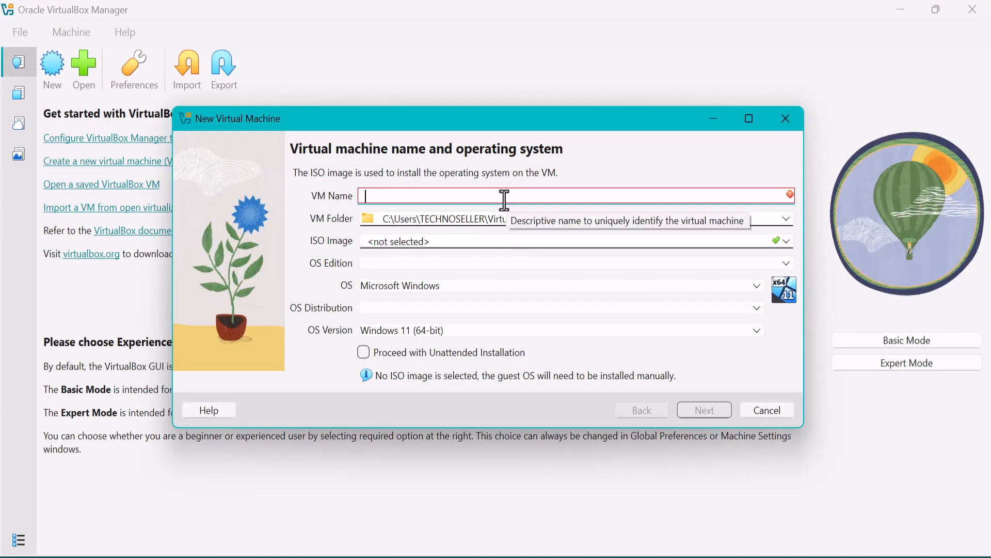
Step: Enter Windows11 as the VM name, browse to Win11_25H2_English_x64_v2.iso, and continue
type("Windows")
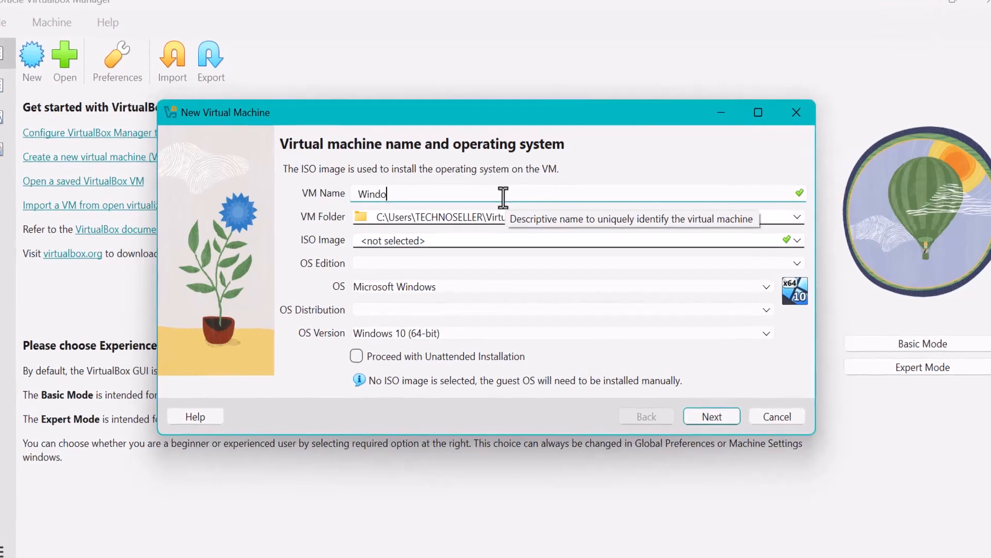
type("11")
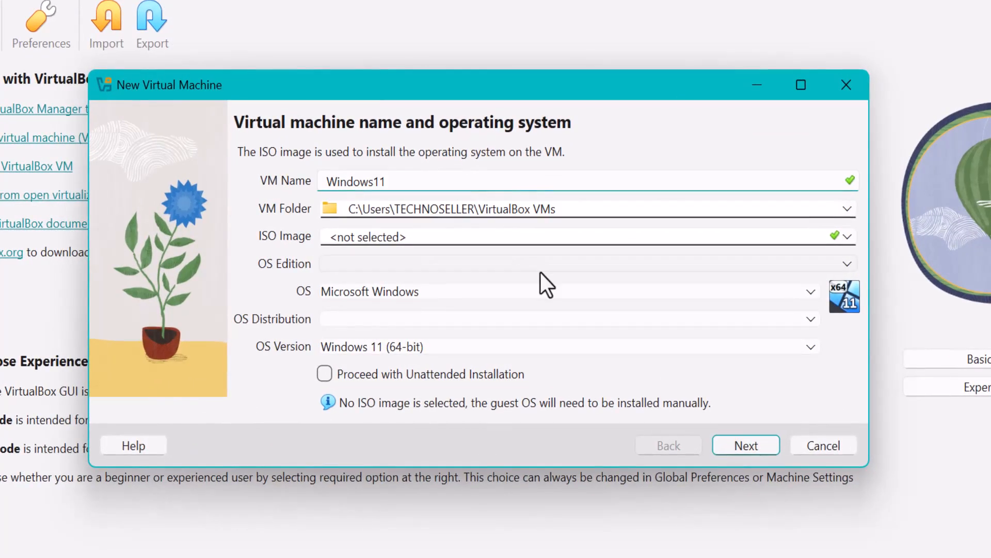
left_click(848, 241)
left_click(680, 281)
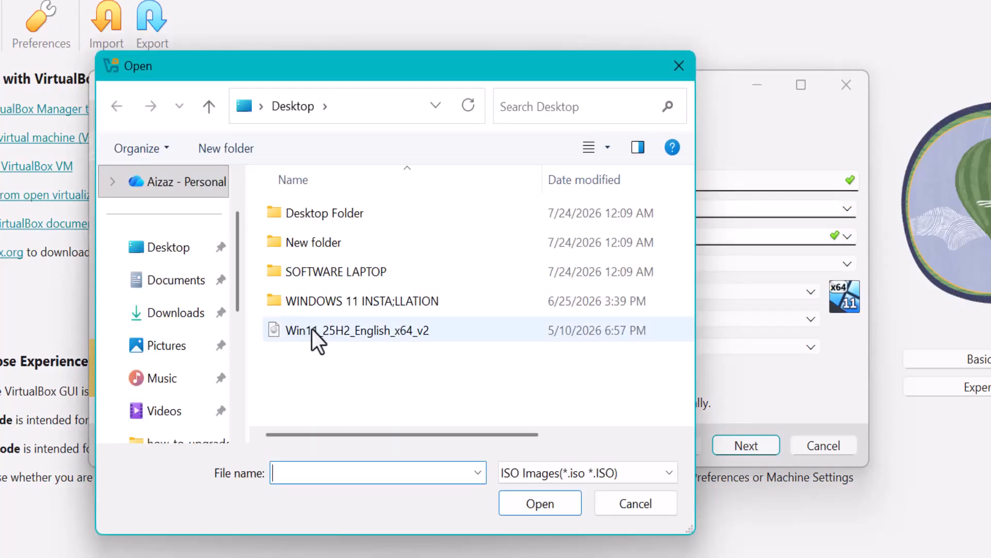
double_click(312, 330)
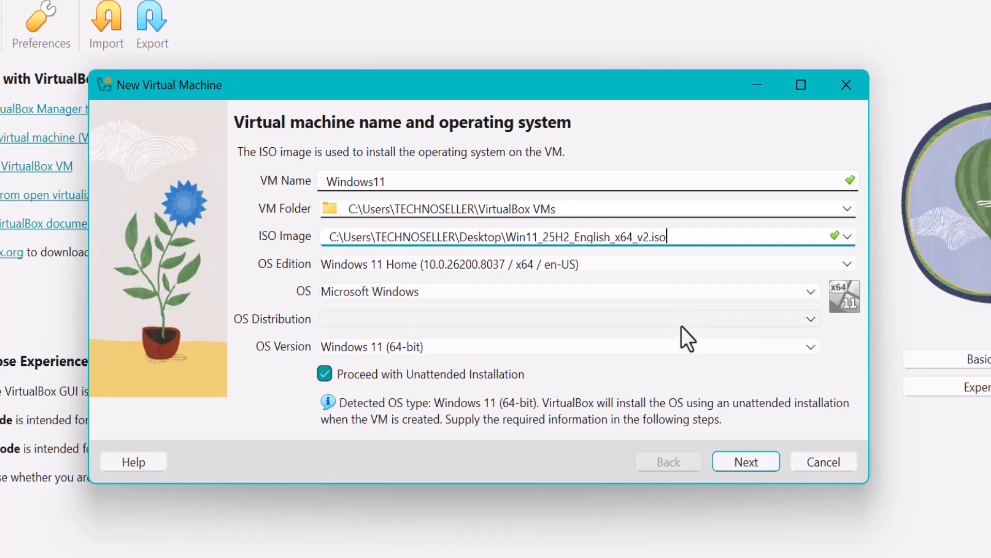
left_click(728, 458)
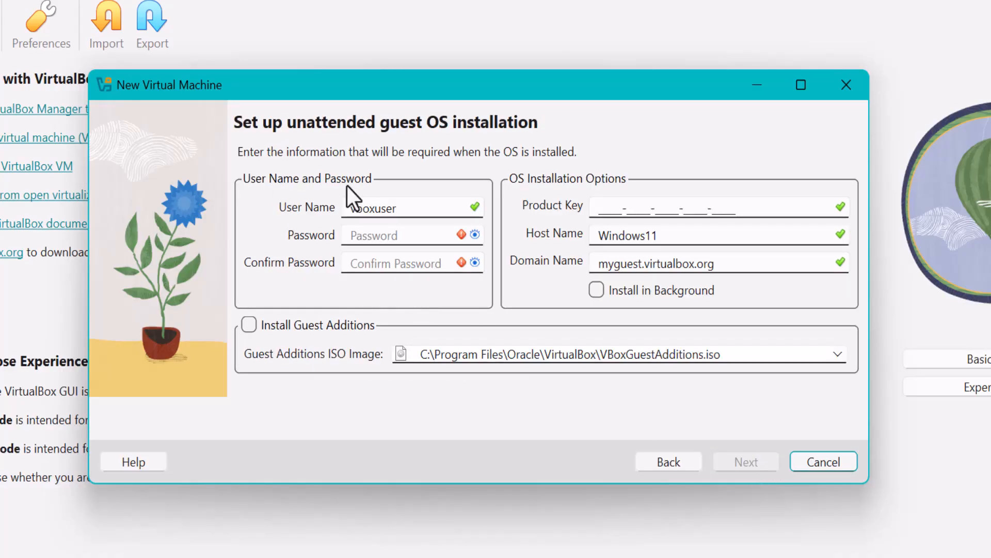
Step: Swap the default vboxuser name for your own user name, enter and confirm a password
left_click(433, 207)
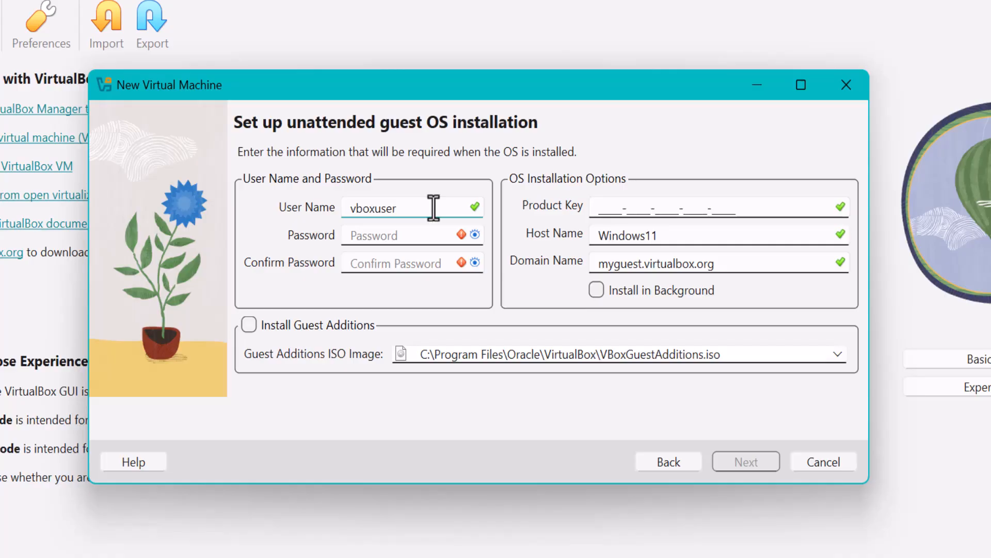
left_click_drag(414, 210, 327, 201)
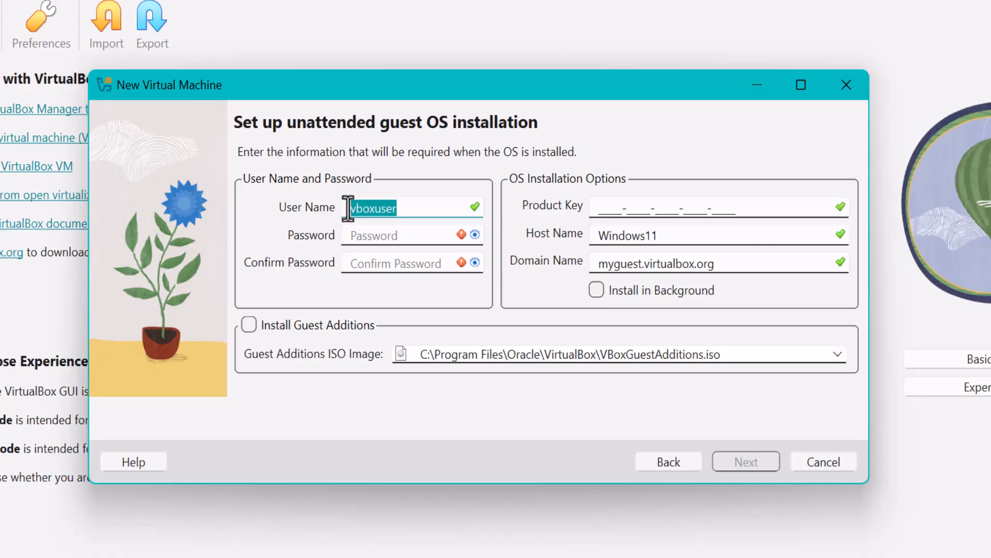
key("BackSpace")
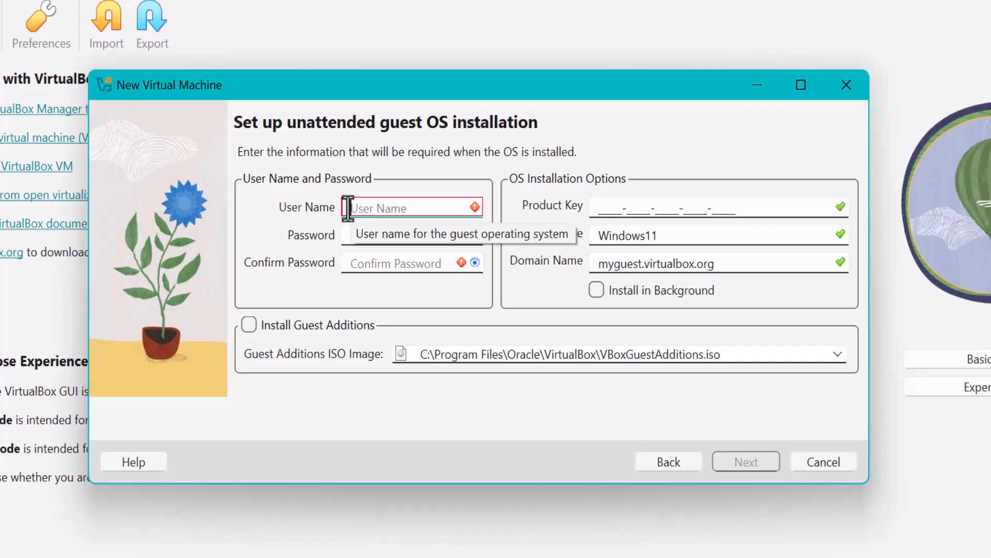
type("azee")
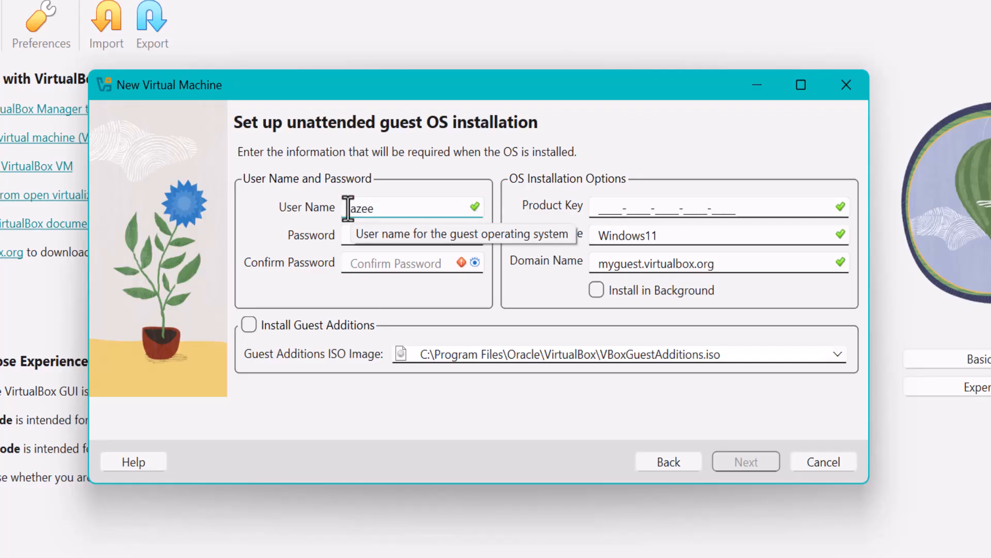
key("Tab")
type("12")
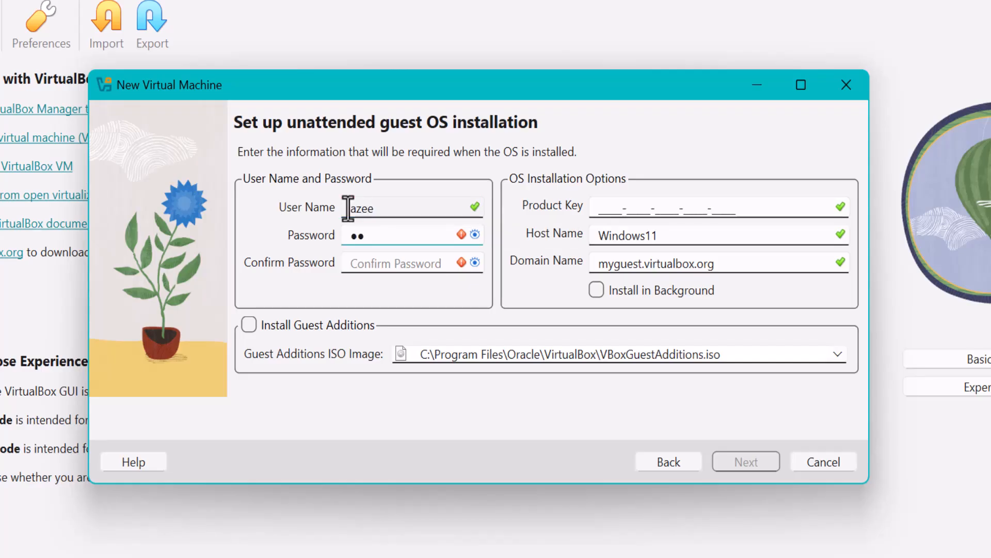
type("34")
key("Tab")
type("1234")
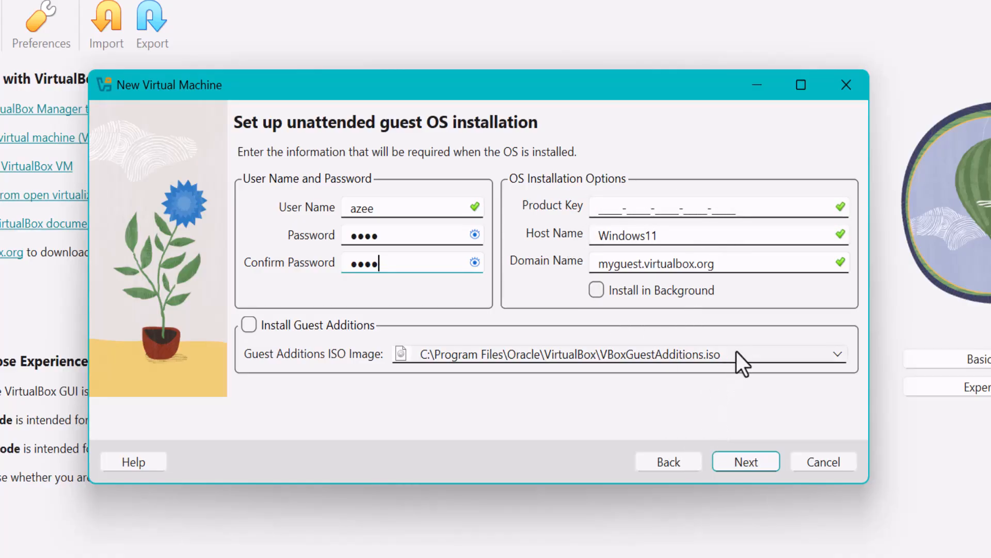
left_click(750, 466)
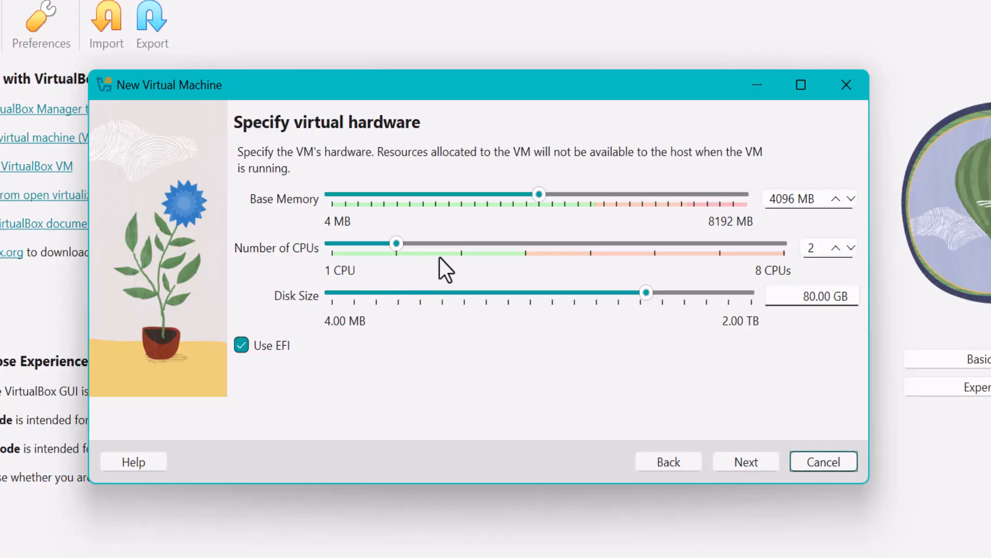
Step: Set the CPU count to 4, keeping 4096 MB memory and an 80 GB disk
left_click_drag(821, 250, 790, 269)
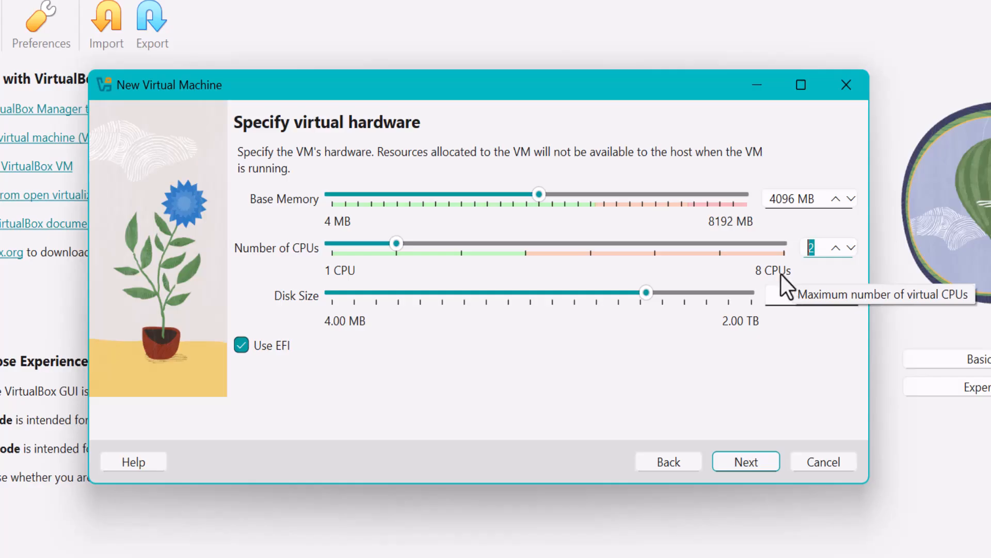
left_click(523, 245)
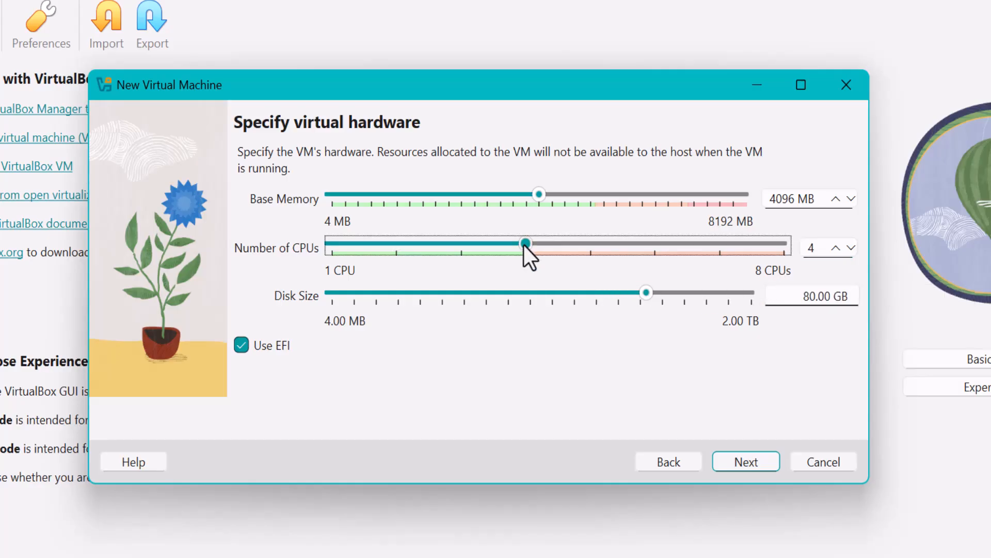
left_click(811, 296)
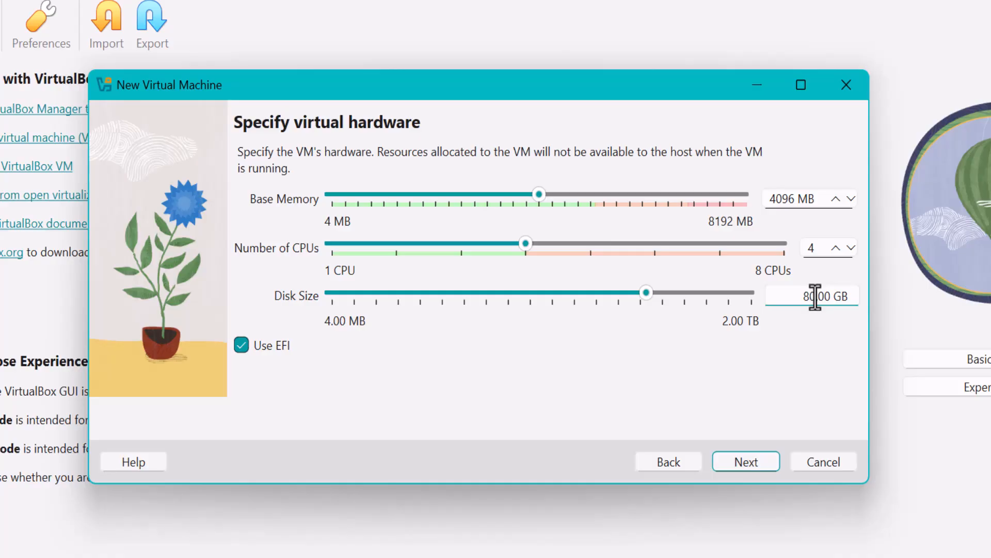
left_click(735, 463)
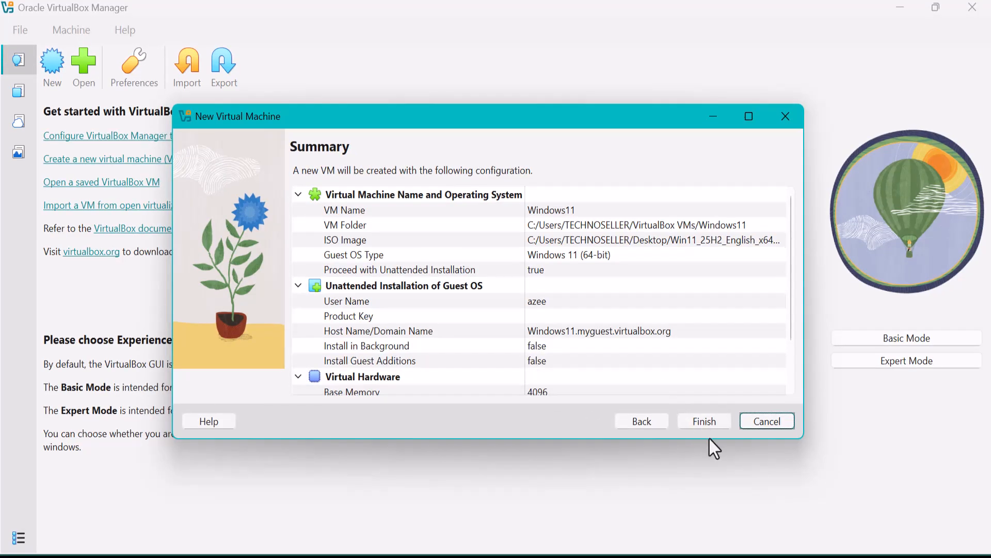
Step: Finish the New Virtual Machine wizard so the Windows11 VM is created and powers up
left_click(705, 420)
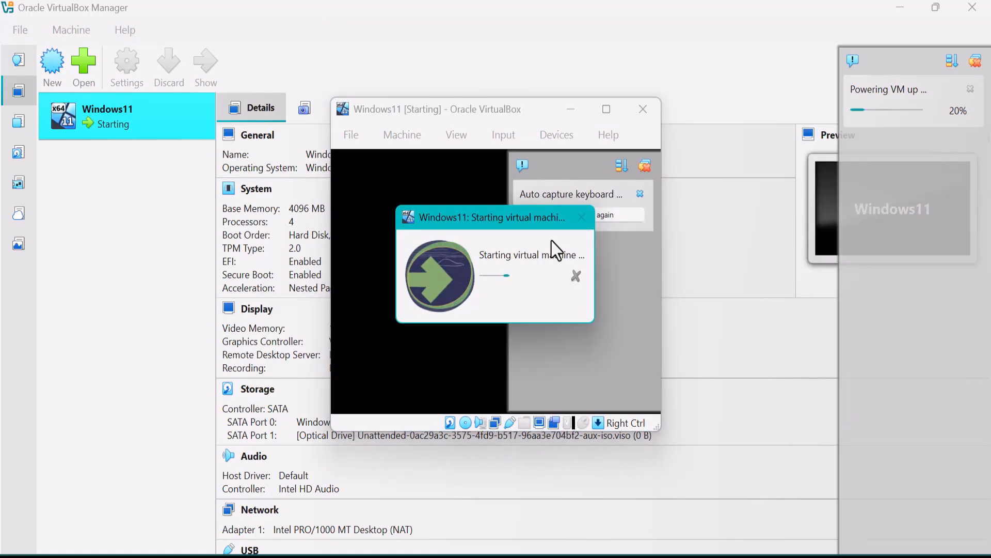
Step: Dismiss the start-up notifications and maximize the Windows11 VM window while the unattended install runs
left_click(557, 221)
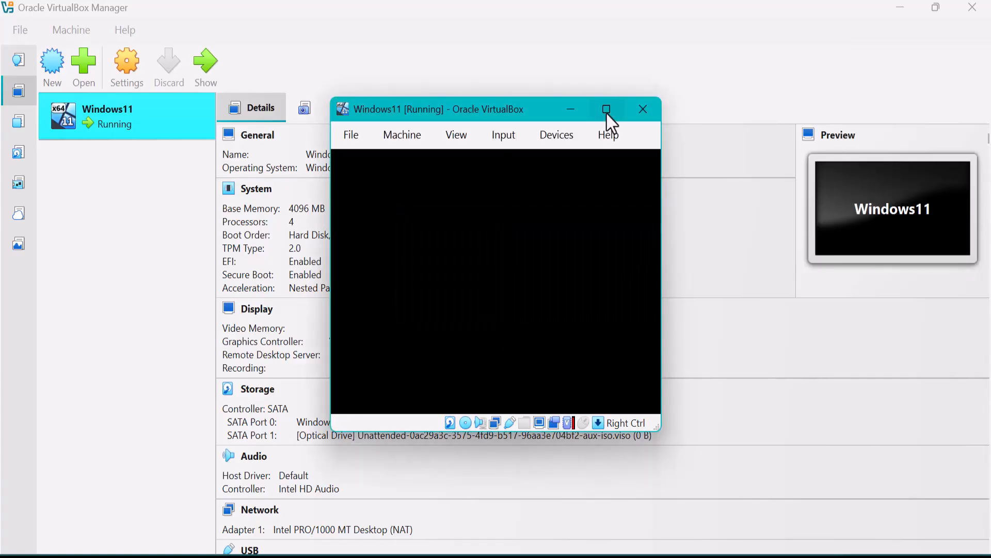
left_click(607, 109)
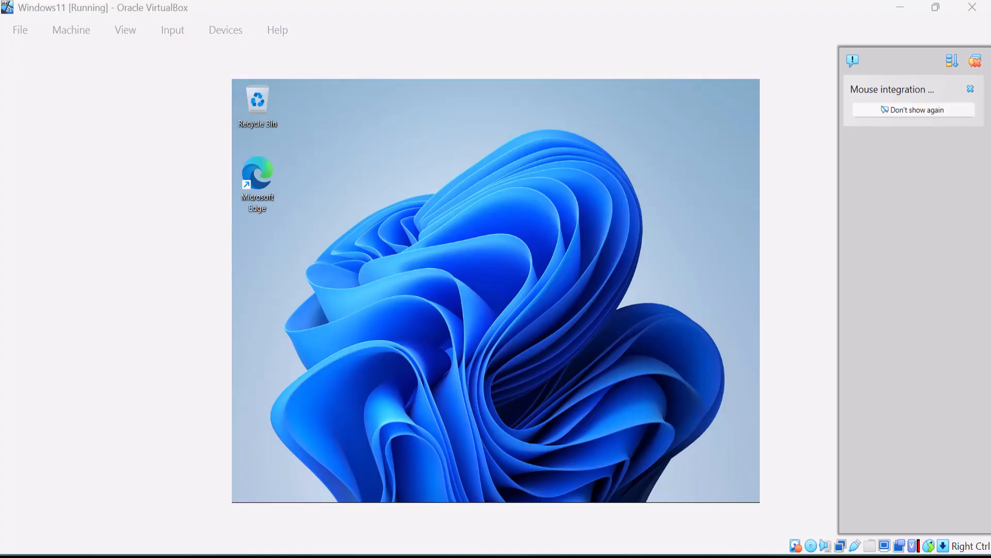
Step: Maximize the Windows11 VM window over the installed desktop and bring up its Host+Home popup menu
key("super")
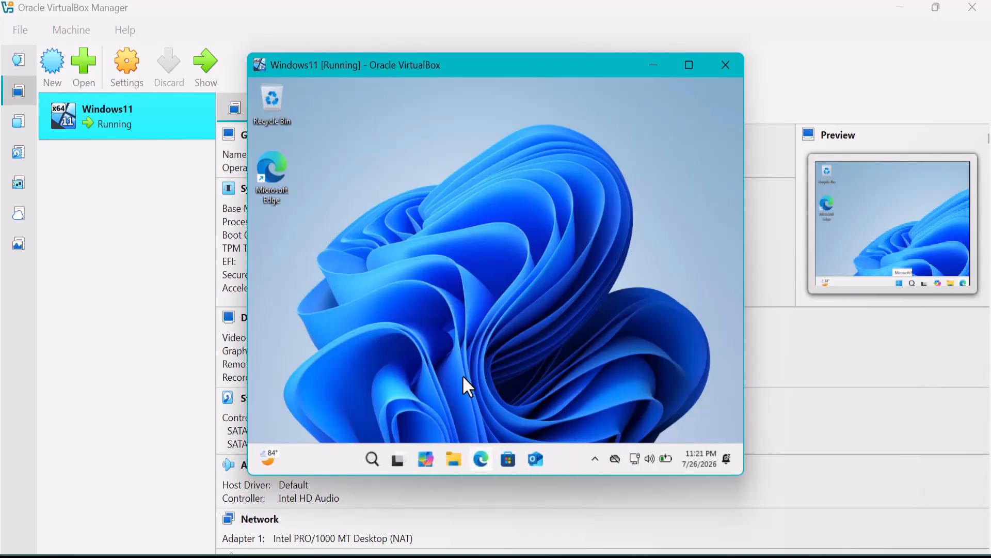
left_click(689, 65)
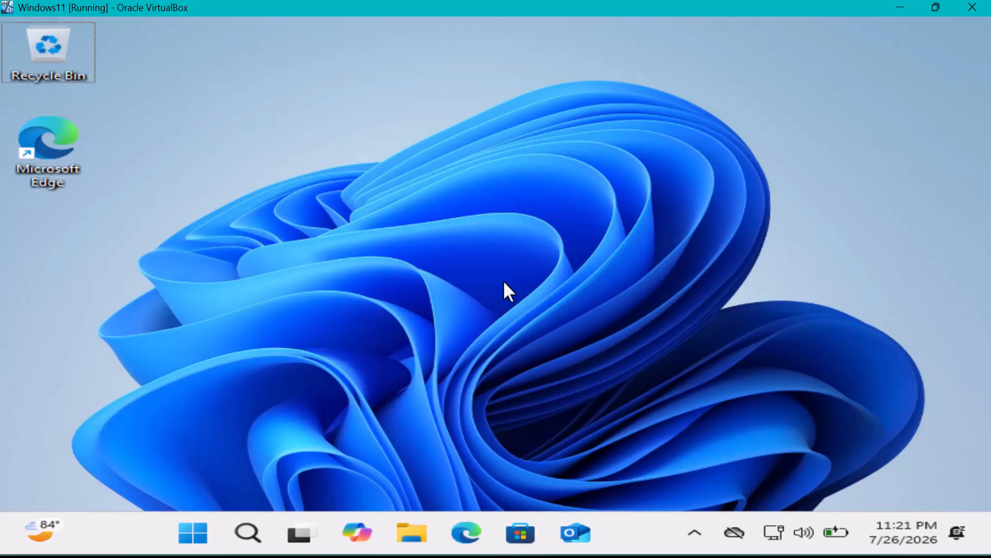
key("ctrl+Home")
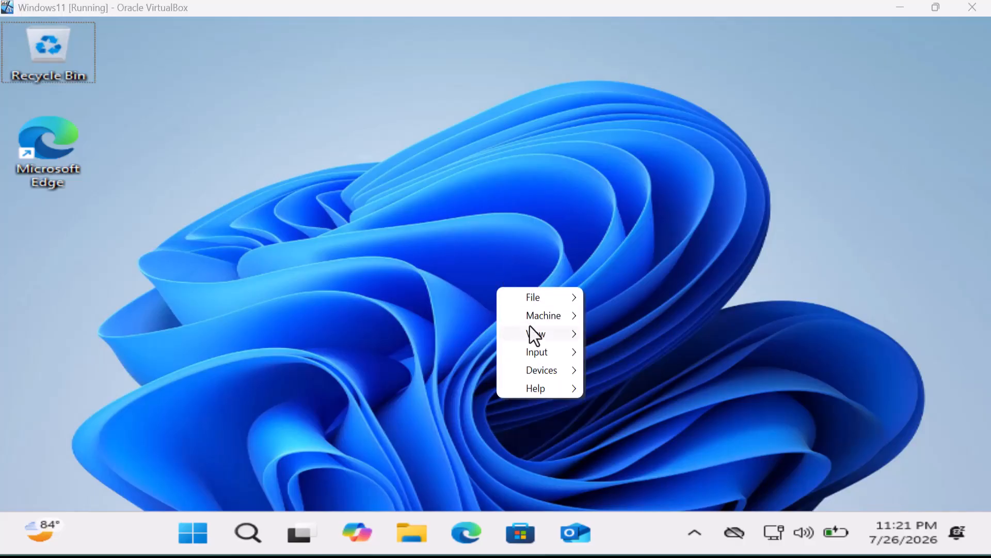
Step: Choose View > Full-screen Mode from the popup menu and confirm Switch
mouse_move(578, 331)
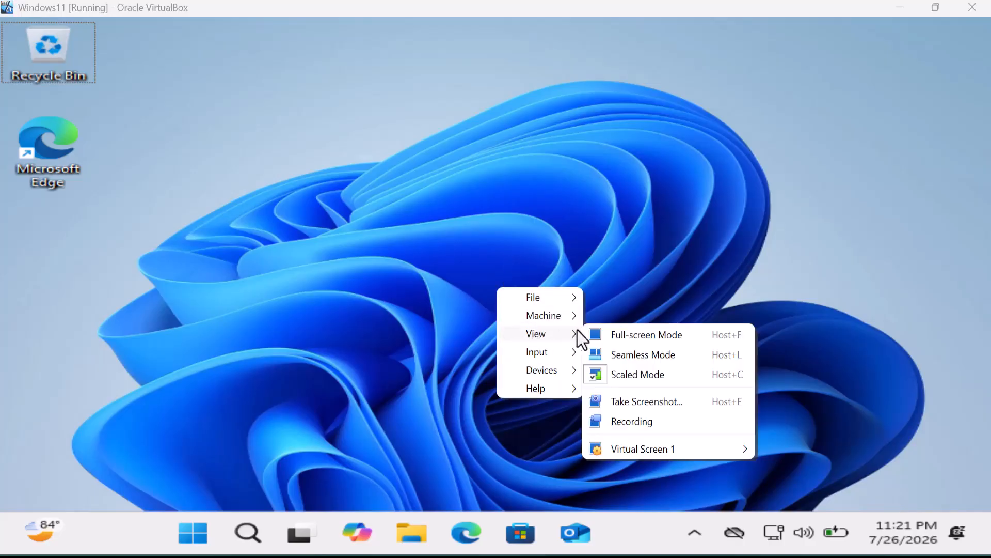
left_click(617, 336)
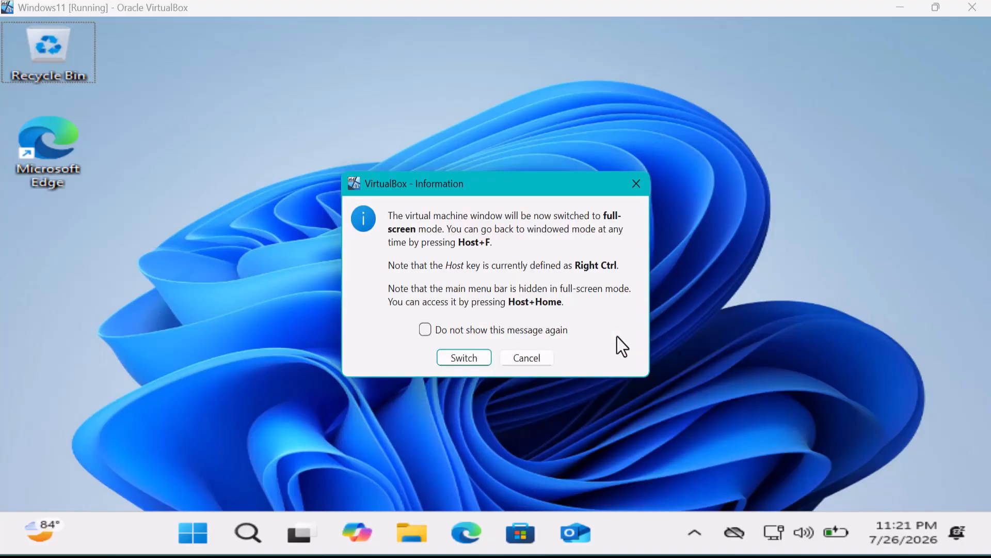
left_click(470, 364)
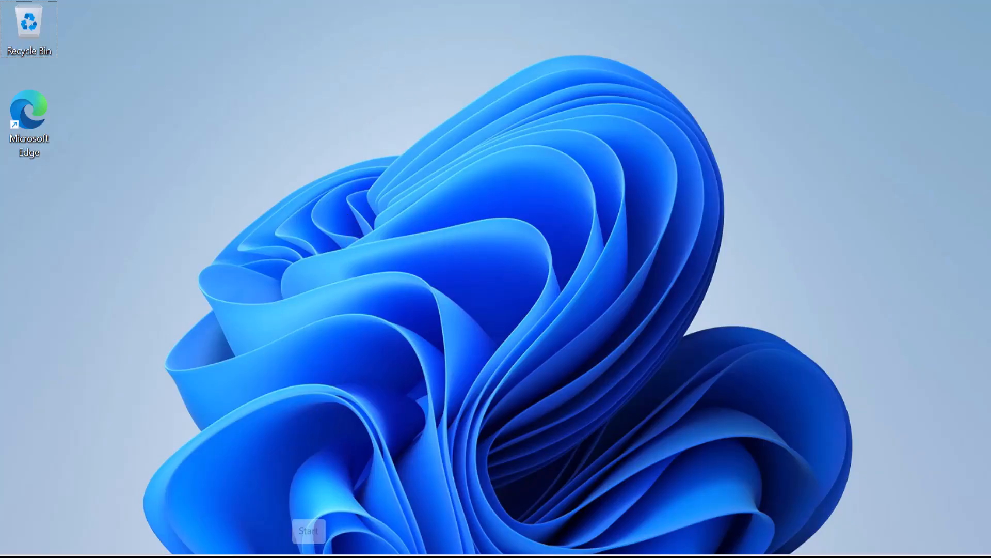
key("super")
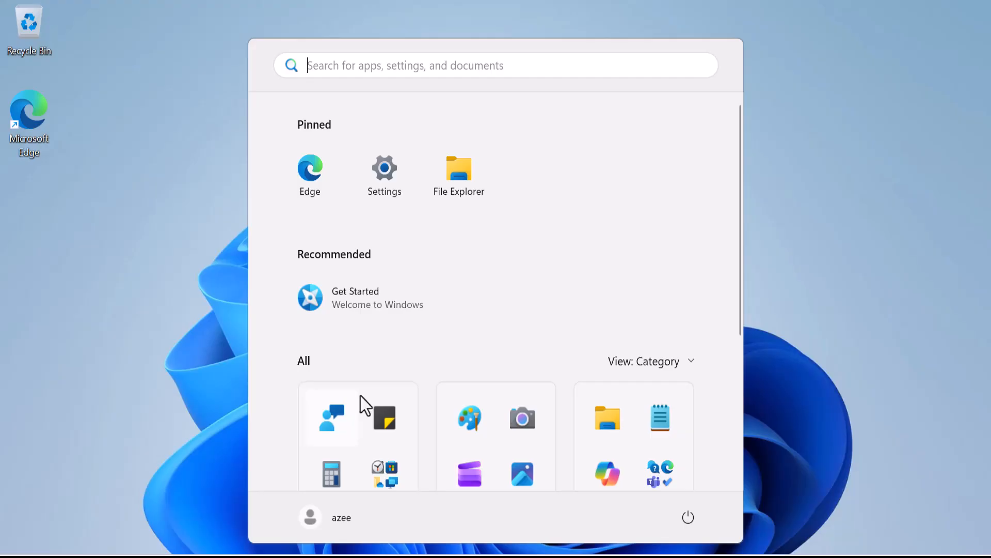
scroll(491, 317, "down", 5)
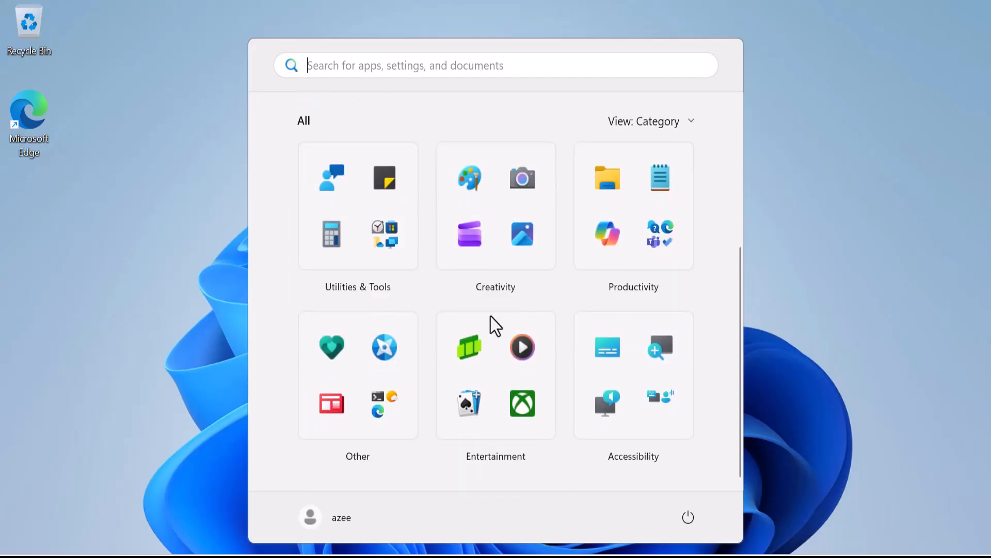
left_click(798, 149)
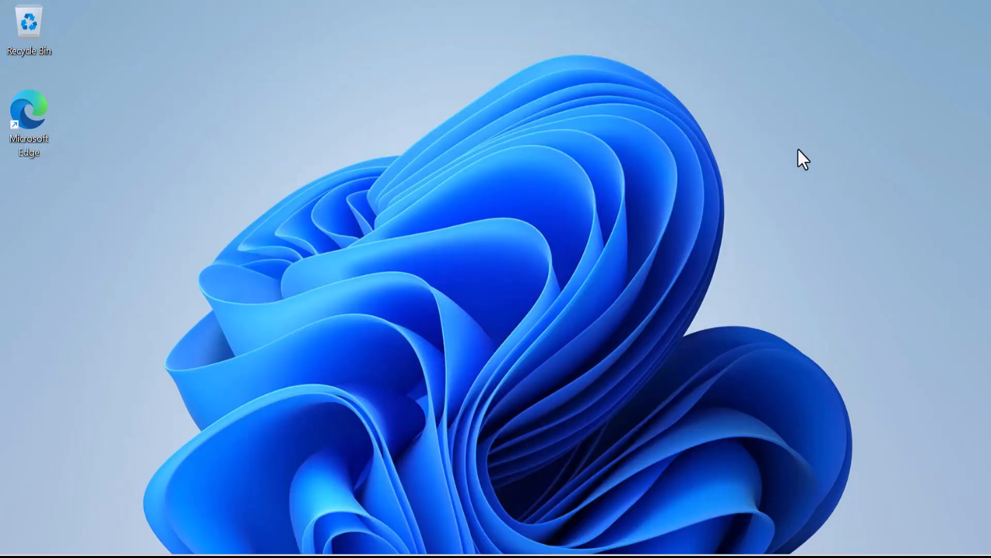